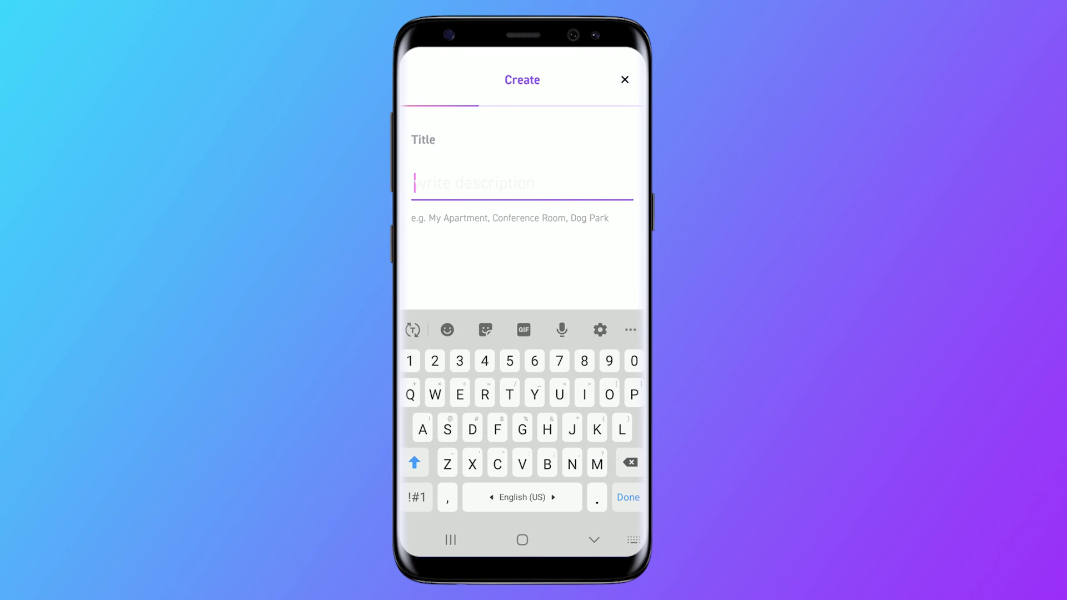
Title the scan "Statue" and open it in the editor's crop mode.
type("uu")
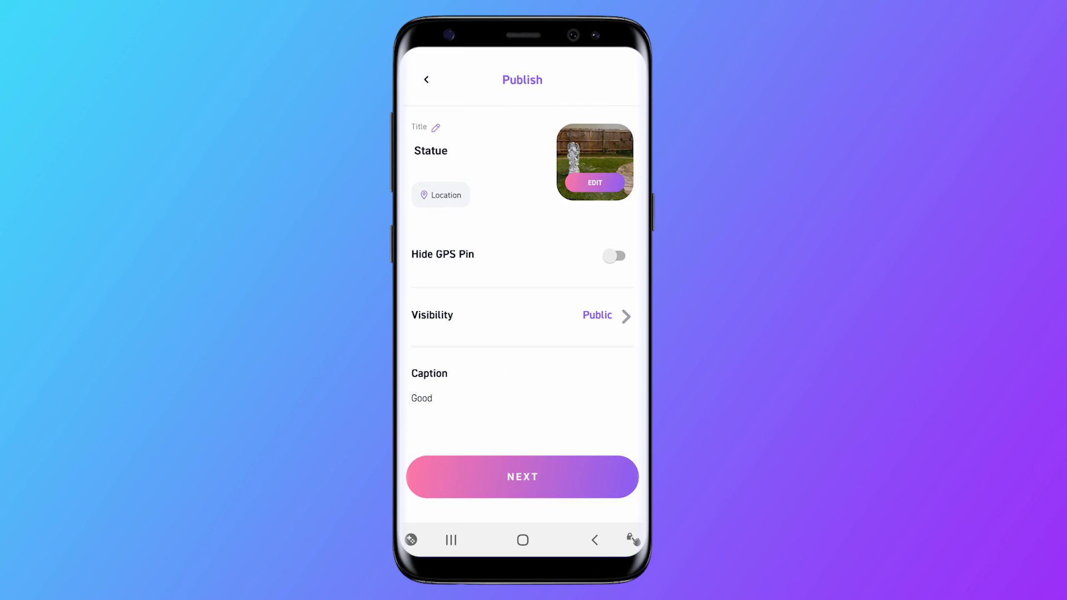
left_click(595, 182)
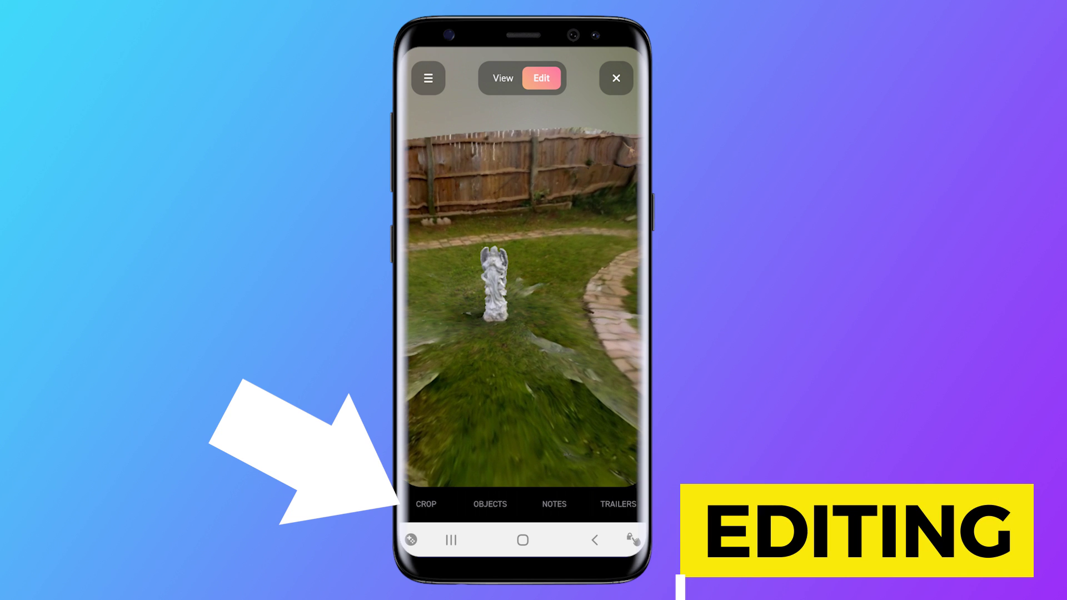
left_click(426, 504)
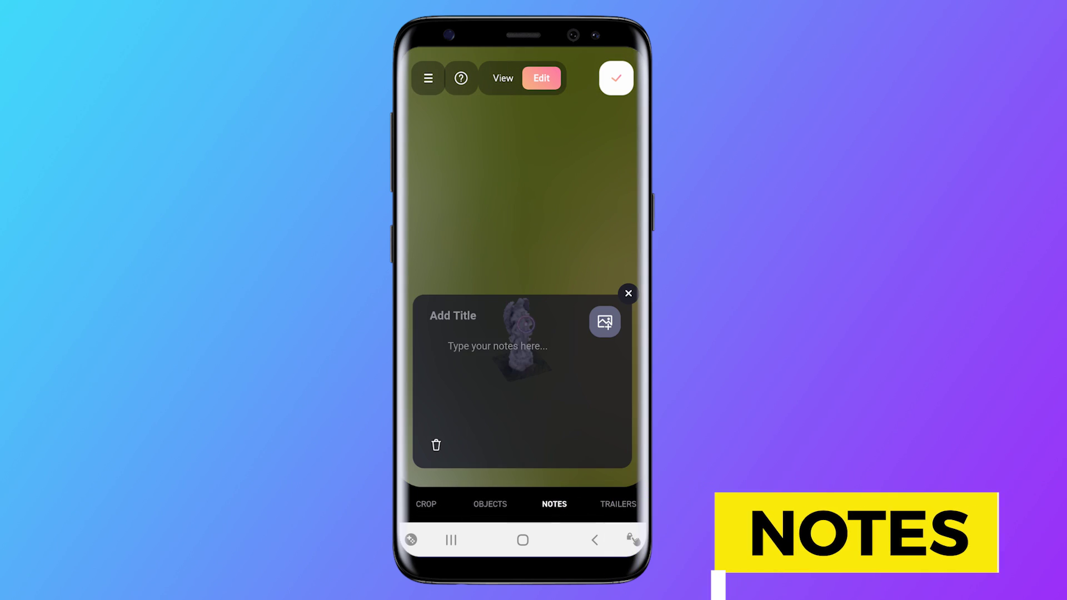
Add a note titled "Hi!" with the text "Pretty cool huh" to the statue scan and save it.
left_click(452, 316)
type("Hi!")
left_click(497, 183)
type("Pretty ")
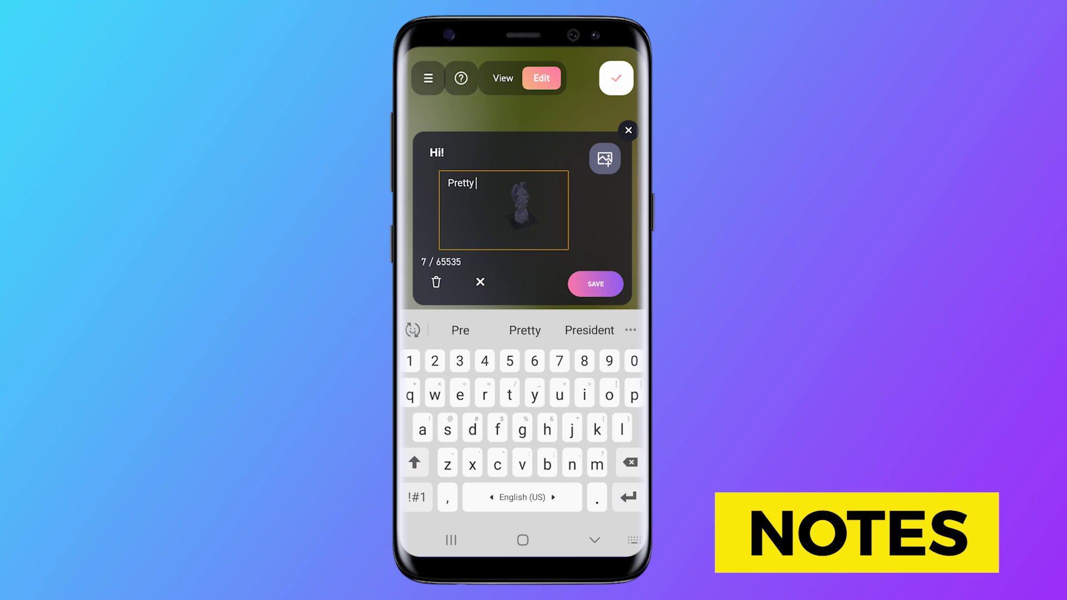
type("cool huh")
left_click(596, 284)
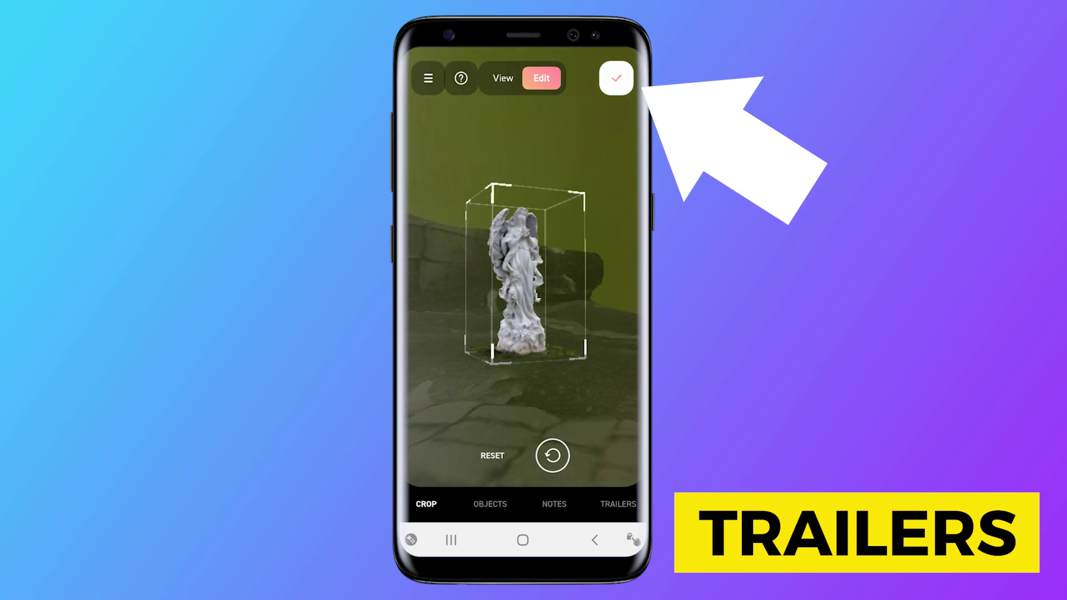
Accept the scan edits and publish it with Personal visibility and the caption "Statue in backyard".
left_click(616, 78)
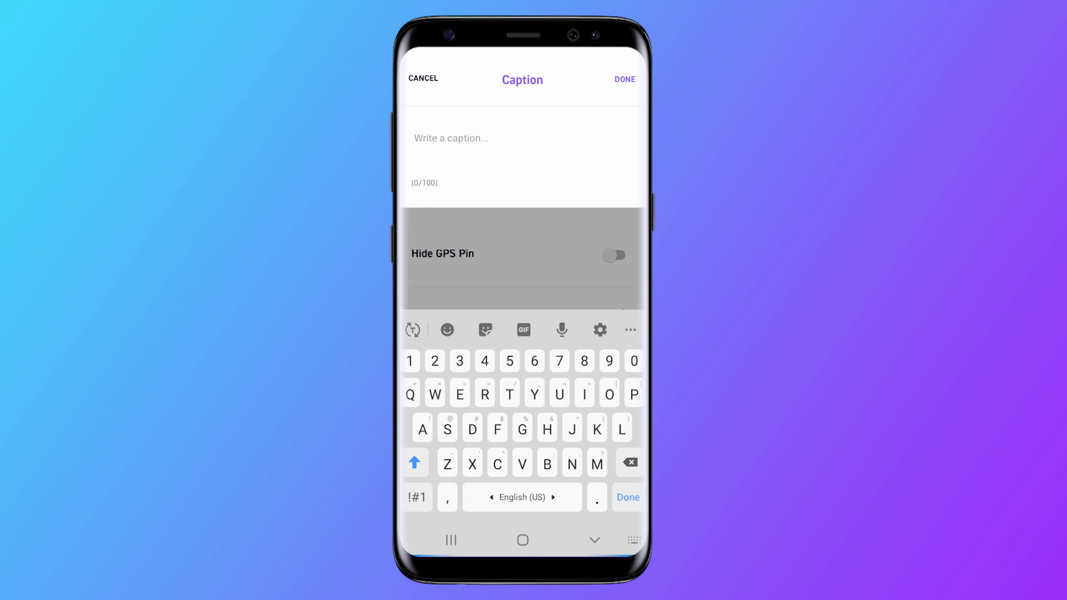
type("Statue in backyard")
left_click(624, 79)
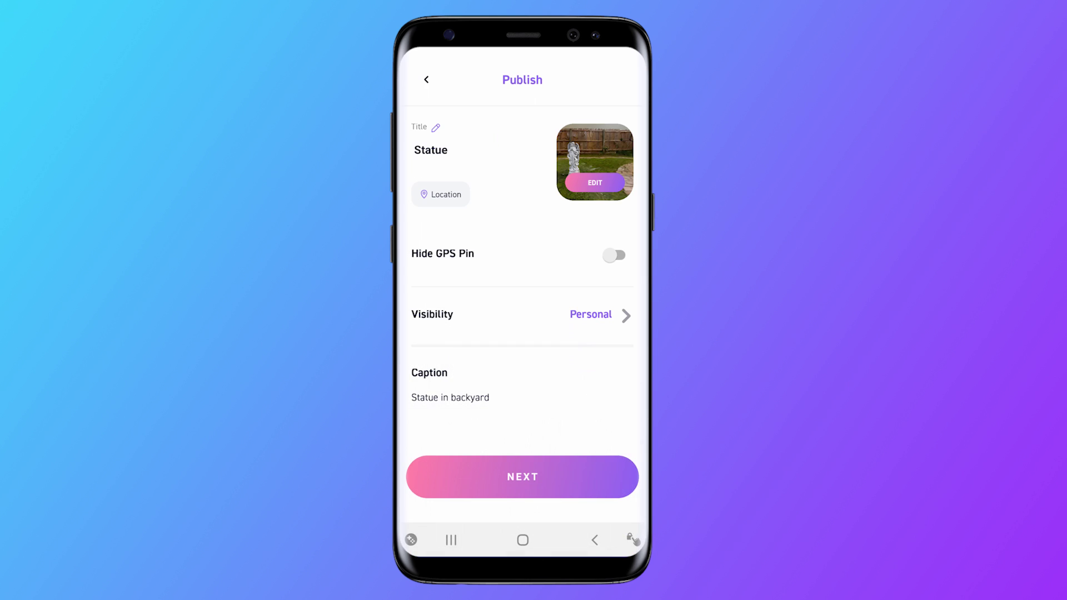
left_click(522, 477)
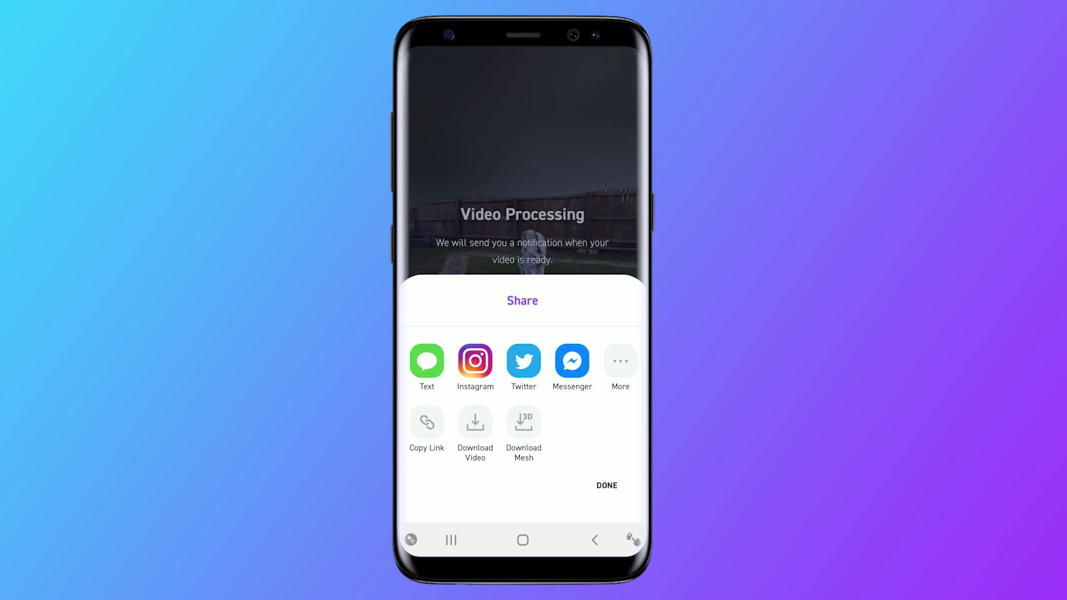
Email the OBJ 3D mesh download link to yourself with the subject "Statue Display.land".
left_click(524, 422)
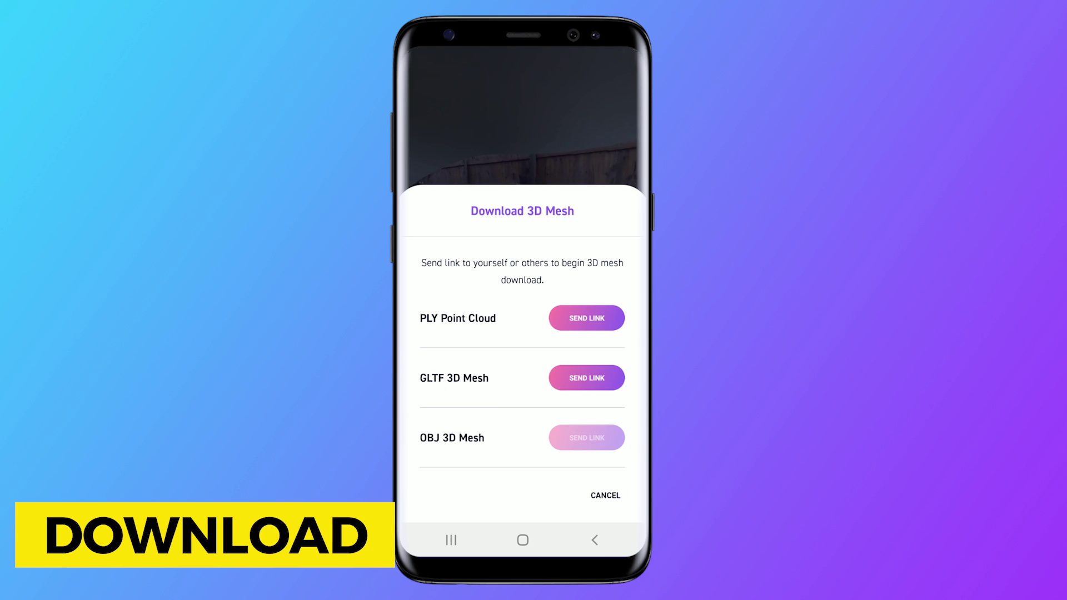
left_click(587, 378)
left_click(493, 516)
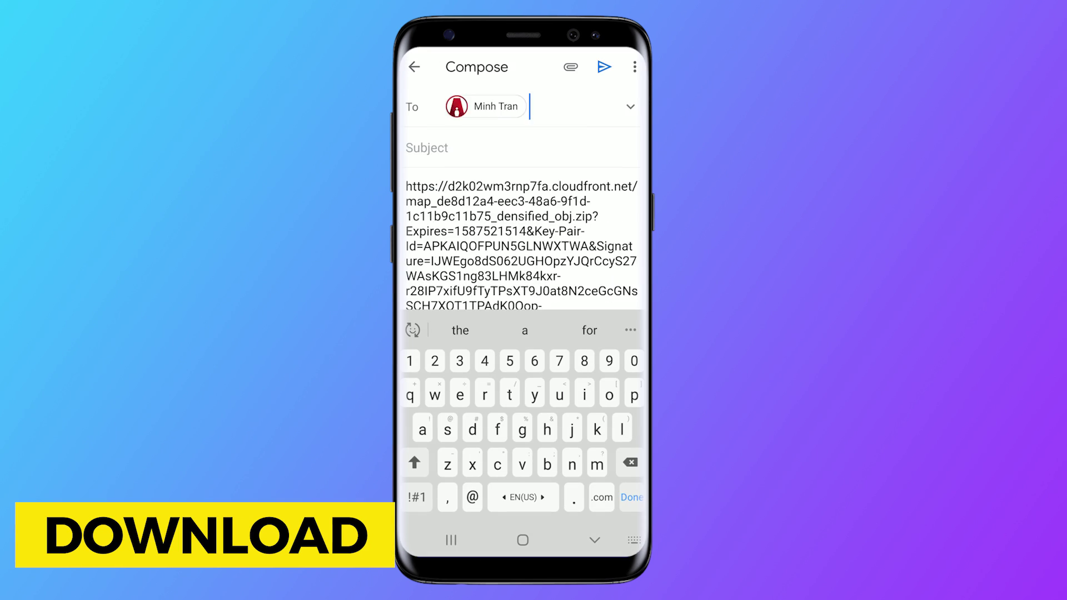
left_click(426, 148)
type("Statue Display.land")
left_click(604, 67)
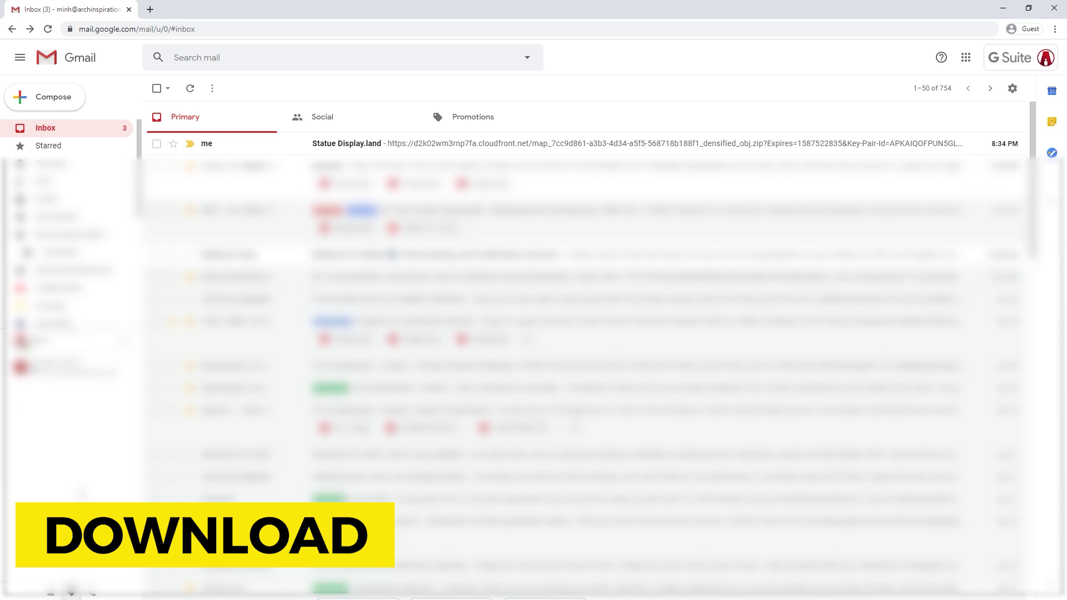
Open the e-mailed Statue link on the computer and download the OBJ 3D mesh from the scan's Display.land page.
left_click(395, 143)
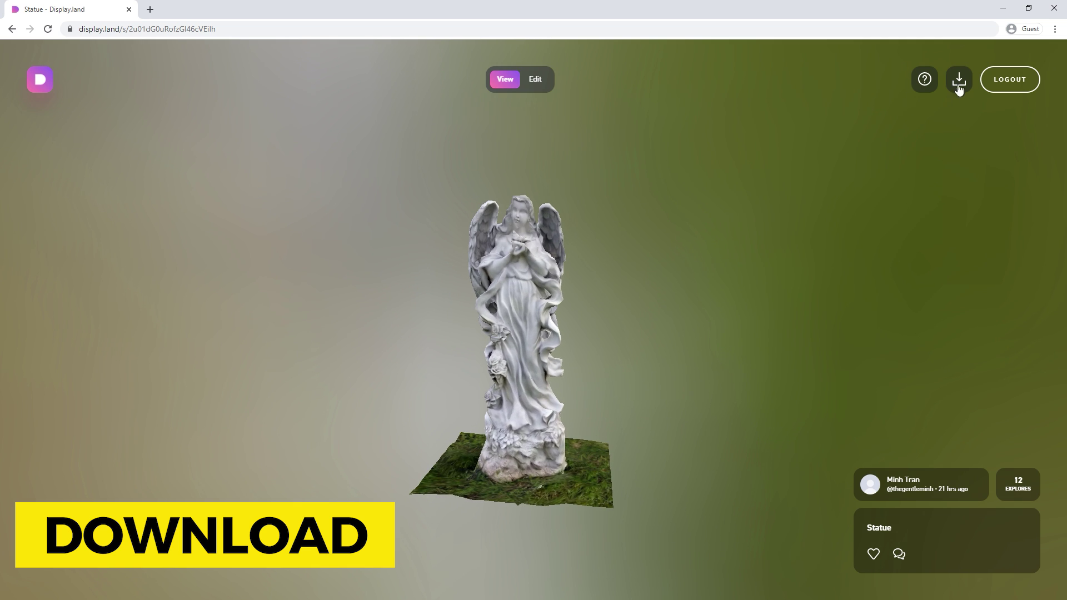
left_click(959, 84)
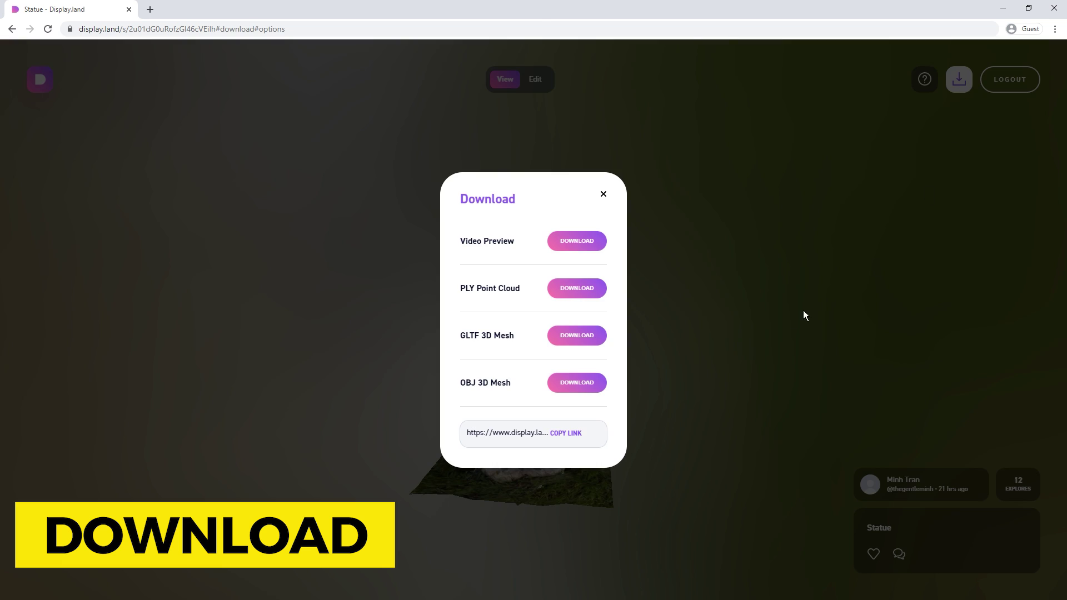
left_click(590, 388)
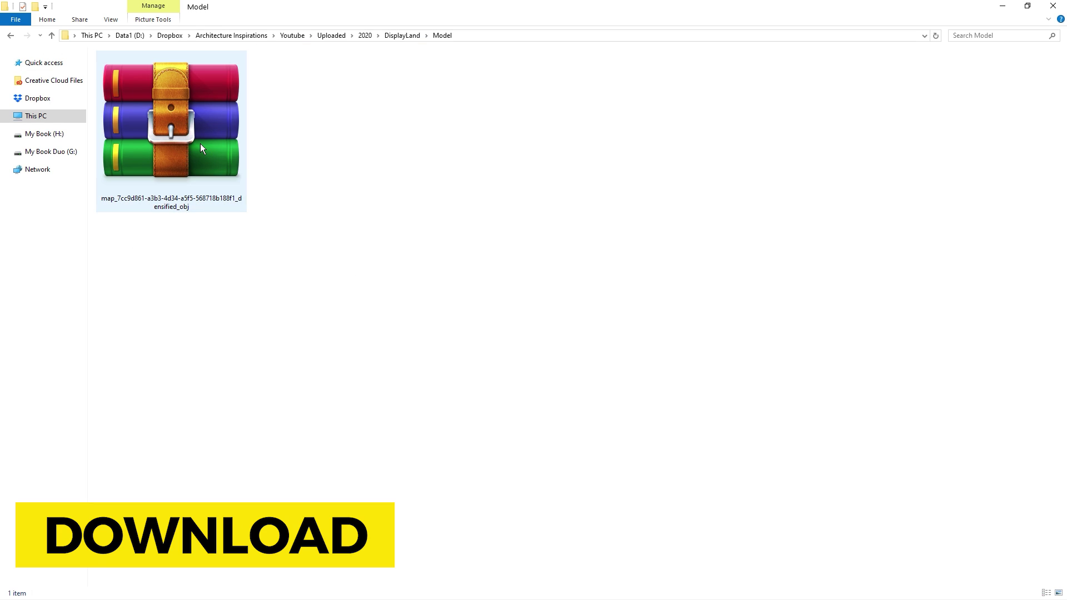
Extract the downloaded OBJ archive into the Model folder and delete the archive.
right_click(200, 143)
left_click(245, 187)
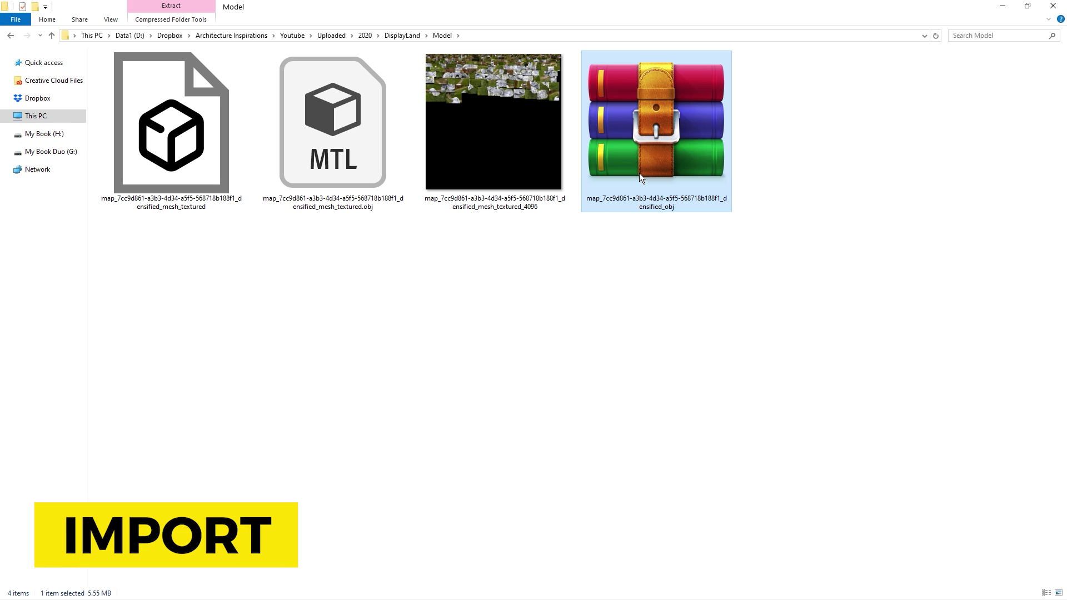
key("Delete")
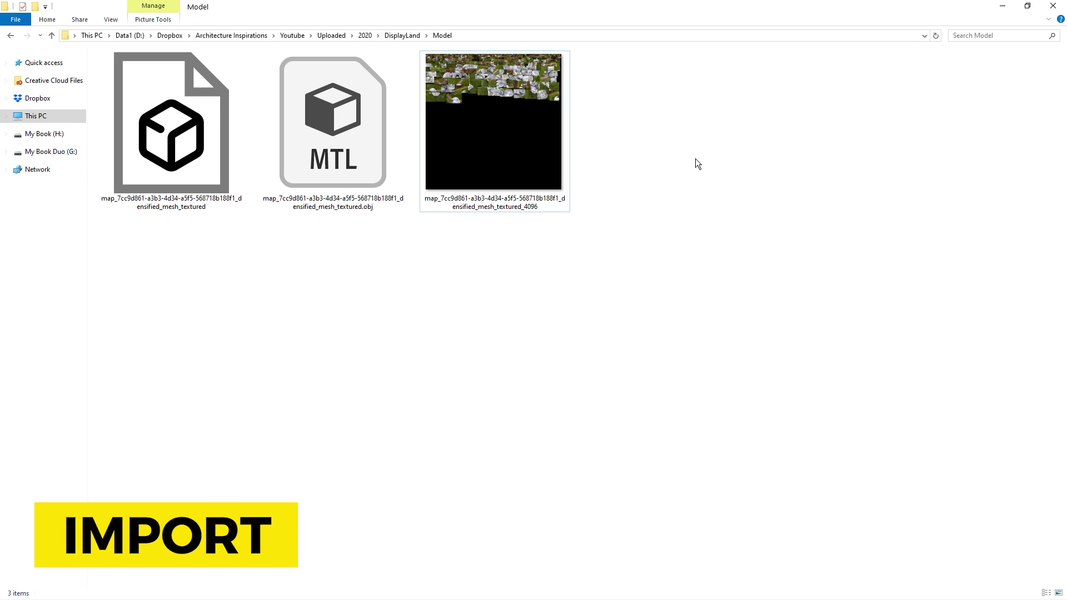
Switch to Transmutr Artist, load the extracted densified_mesh_textured OBJ file, and maximize the preview to inspect it.
key("alt+Tab")
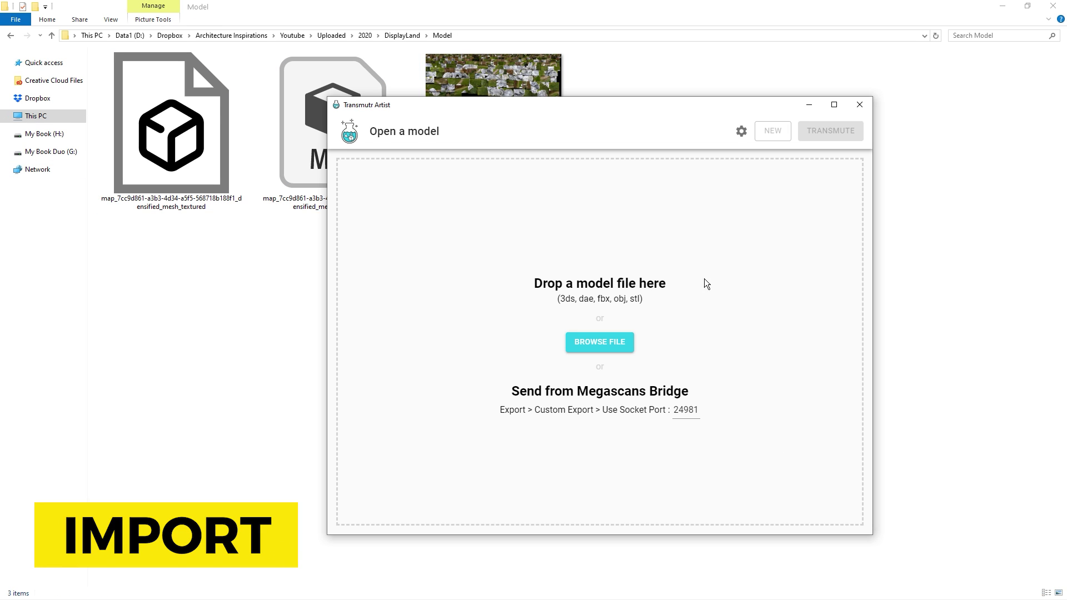
left_click_drag(238, 161, 583, 305)
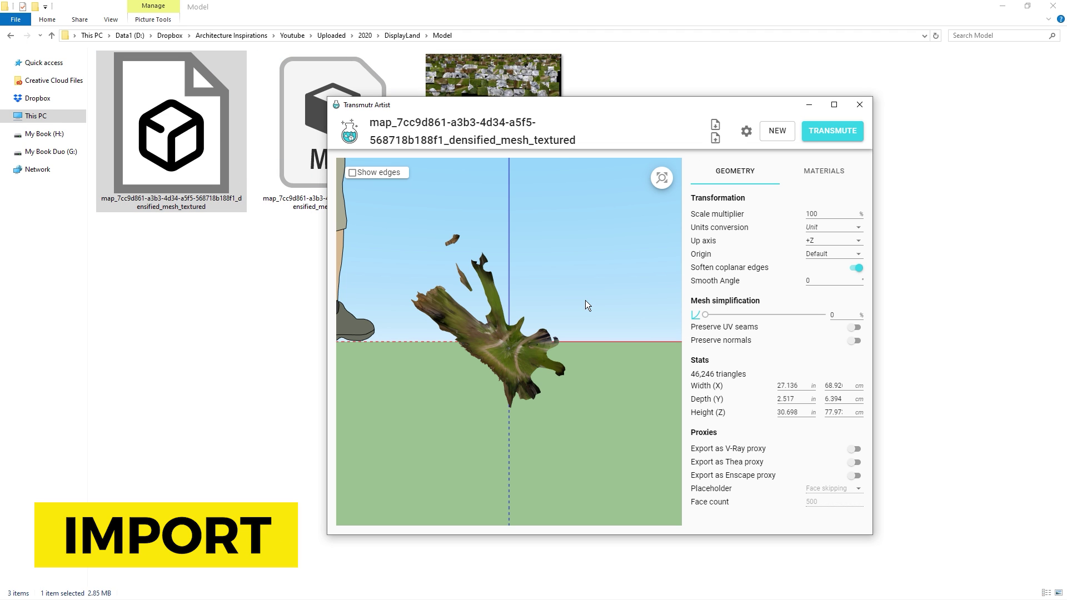
left_click_drag(609, 376, 500, 334)
left_click(833, 104)
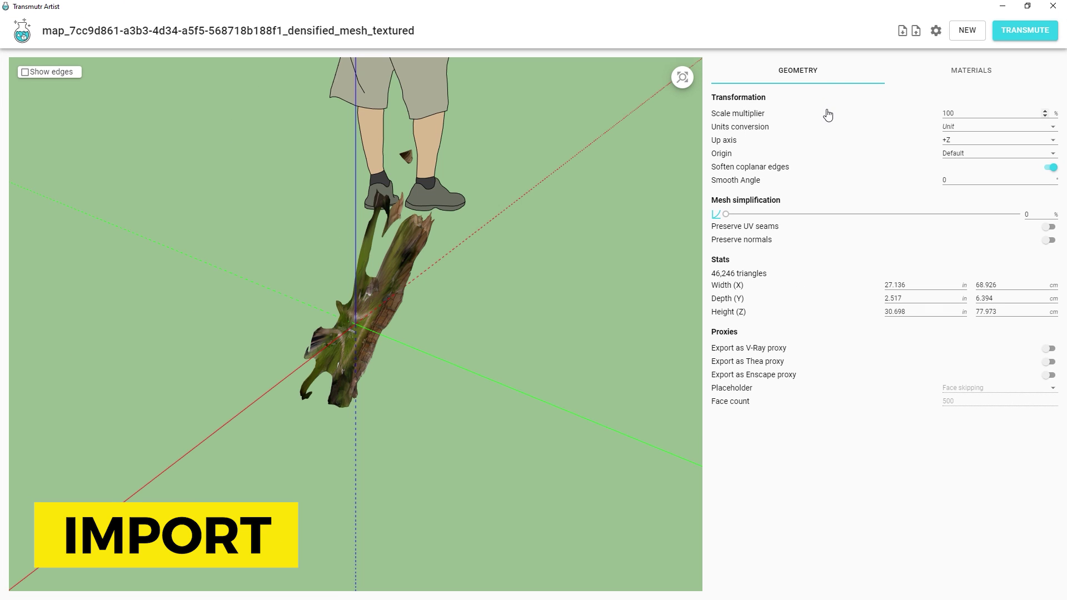
scroll(331, 342, "up", 4)
mouse_move(348, 356)
left_mouse_down()
mouse_move(315, 305)
mouse_move(344, 347)
left_mouse_up()
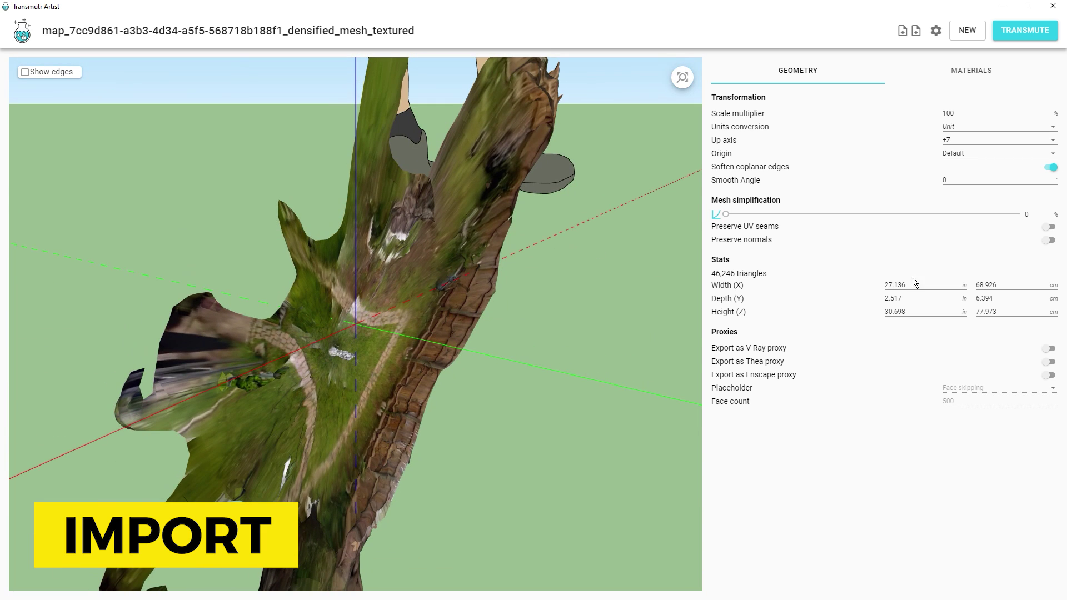
Set the mesh's up axis to +Y and change its units conversion.
left_click(972, 140)
left_click(974, 133)
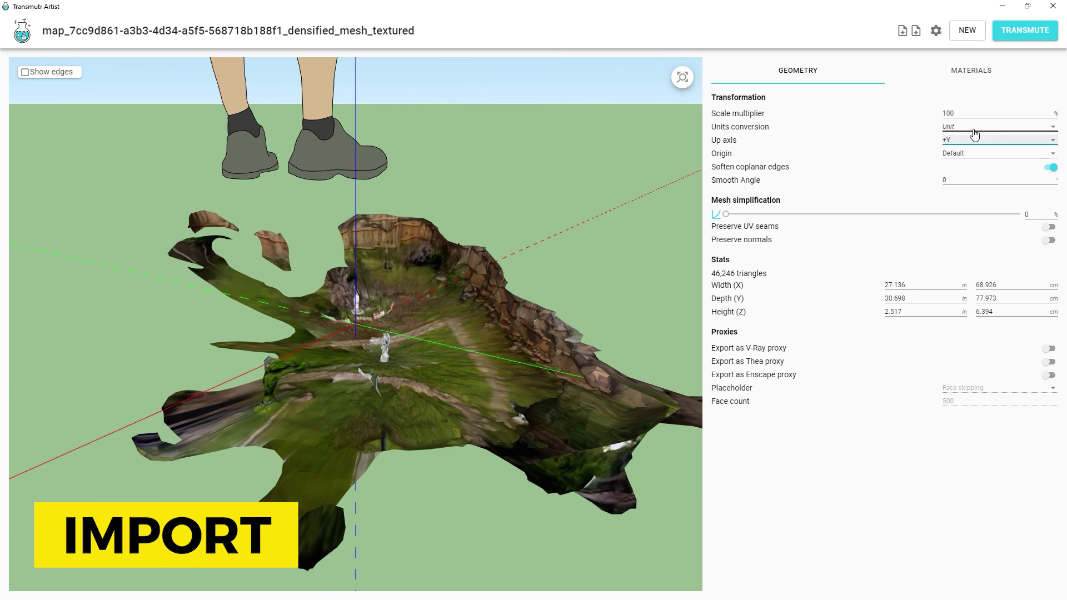
left_click_drag(359, 392, 468, 405)
scroll(457, 412, "down", 8)
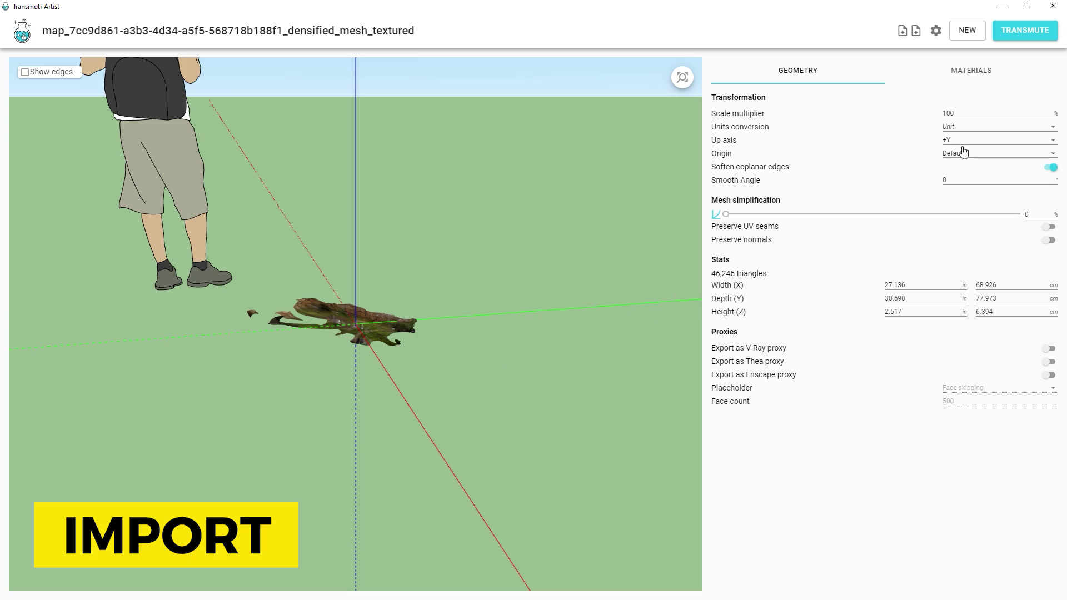
left_click(972, 127)
left_click(952, 188)
scroll(442, 362, "down", 5)
left_click_drag(441, 362, 521, 345)
scroll(392, 362, "up", 8)
Transmute the mesh to a SketchUp file named "Statue" and open that file in SketchUp.
left_click(1000, 35)
type("Statue")
key("Return")
double_click(658, 118)
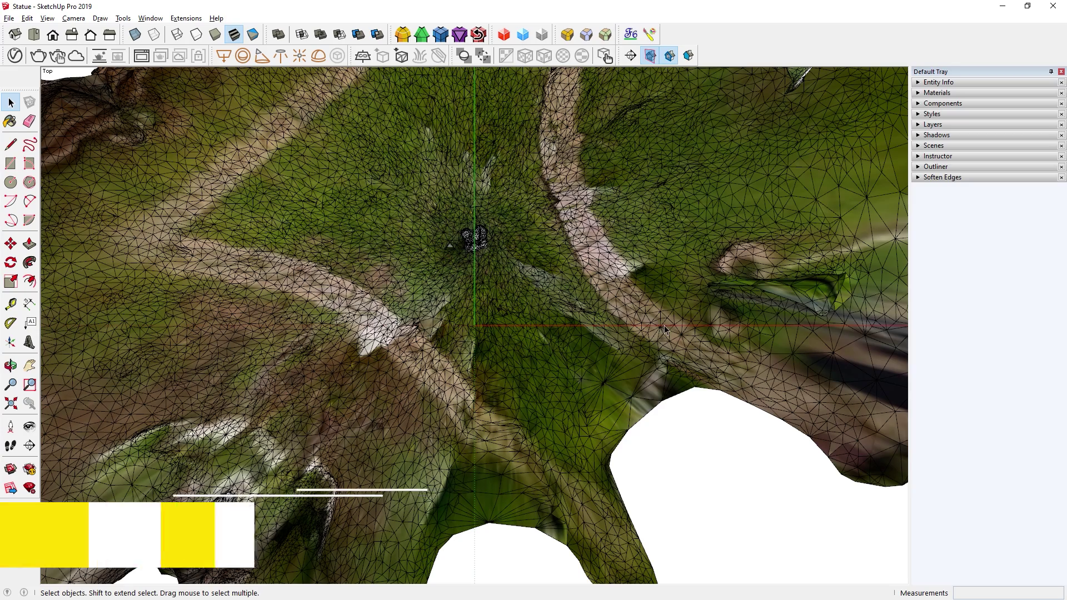
Select the whole mesh except the area around the statue and delete the selected surrounding terrain.
middle_click_drag(665, 326, 607, 138)
scroll(502, 213, "up", 6)
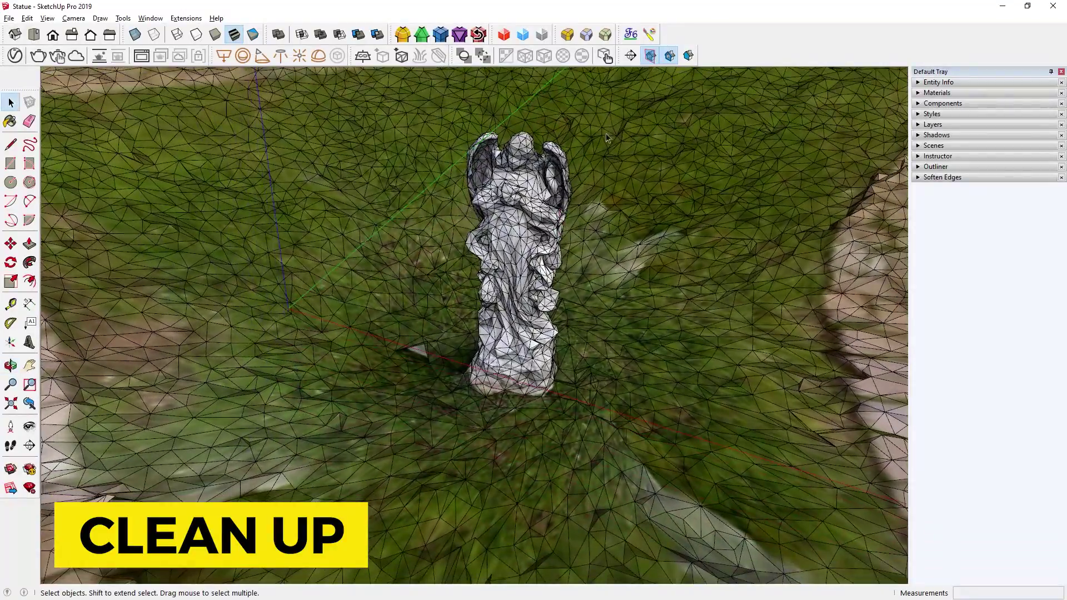
scroll(516, 391, "down", 8)
middle_click_drag(548, 329, 574, 393)
key("ctrl+a")
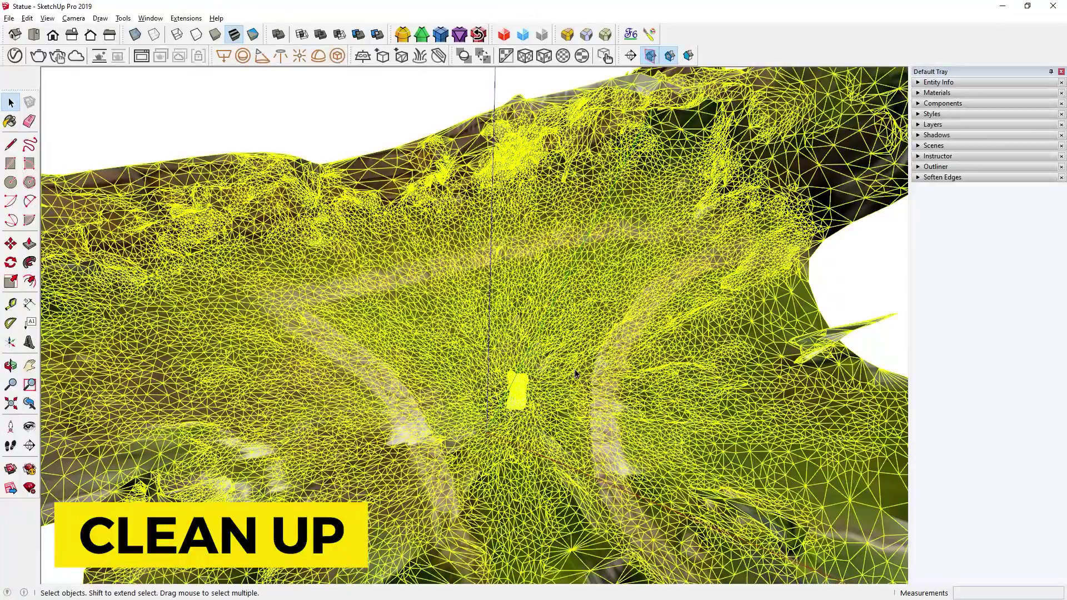
key("ctrl+t")
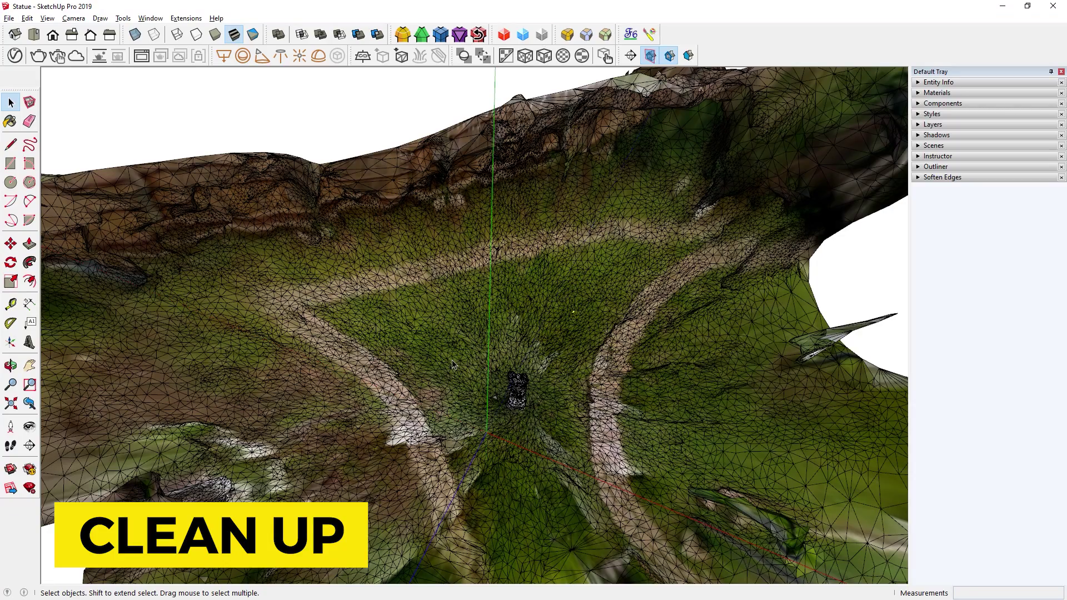
key("ctrl+a")
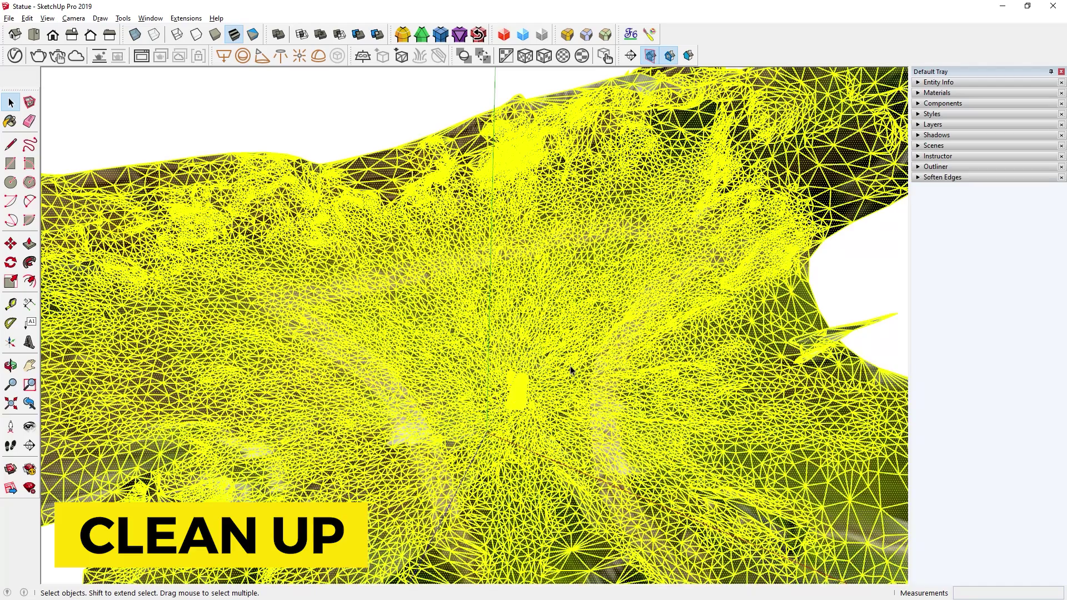
scroll(546, 383, "up", 4)
middle_click_drag(547, 383, 517, 418)
scroll(502, 527, "up", 3)
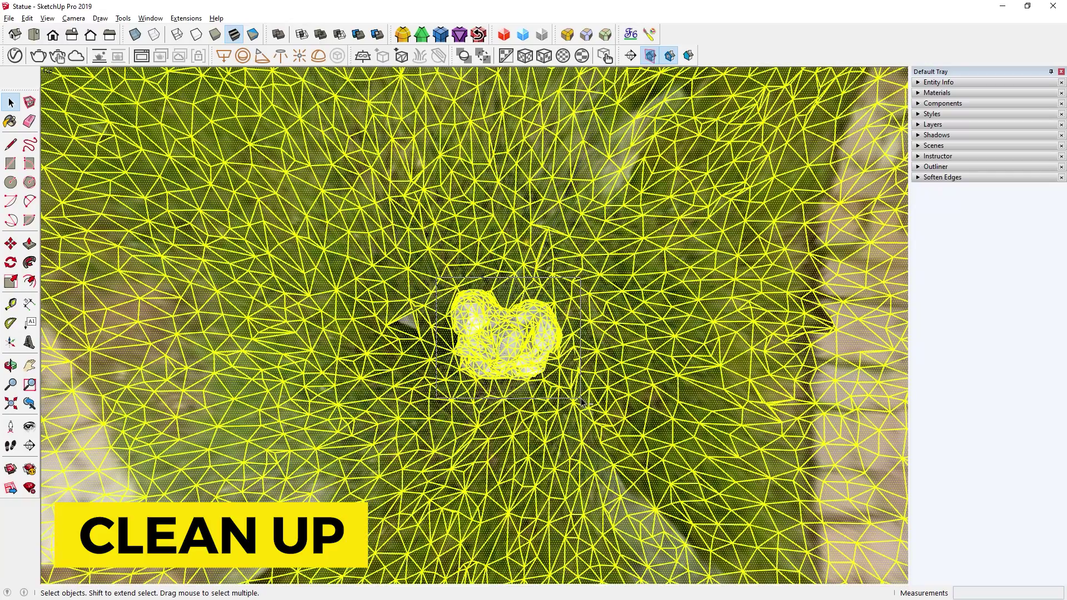
left_click_drag(580, 399, 581, 398, "shift")
mouse_move(563, 449)
middle_mouse_down()
mouse_move(615, 194)
mouse_move(545, 379)
mouse_move(474, 376)
mouse_move(574, 402)
mouse_move(693, 382)
mouse_move(641, 249)
middle_mouse_up()
key("Delete")
Select and delete the remaining patches of ground mesh around the statue's base.
scroll(542, 379, "up", 5)
left_click_drag(647, 300, 638, 350)
middle_click_drag(637, 350, 609, 290)
key("space")
left_click_drag(688, 286, 591, 400)
middle_click_drag(591, 400, 691, 195)
left_click_drag(691, 195, 579, 365)
middle_click_drag(578, 365, 650, 256)
left_click_drag(650, 255, 573, 338)
key("Delete")
Erase the leftover stray edge at the statue's base with the Eraser.
key("e")
left_click(448, 383)
middle_click_drag(448, 384, 450, 476)
key("space")
left_click(559, 453)
Move the statue group by its base to the model origin and lower it slightly.
scroll(560, 452, "down", 7)
mouse_move(560, 453)
middle_mouse_down()
mouse_move(403, 410)
mouse_move(418, 424)
middle_mouse_up()
left_click(482, 318)
key("m")
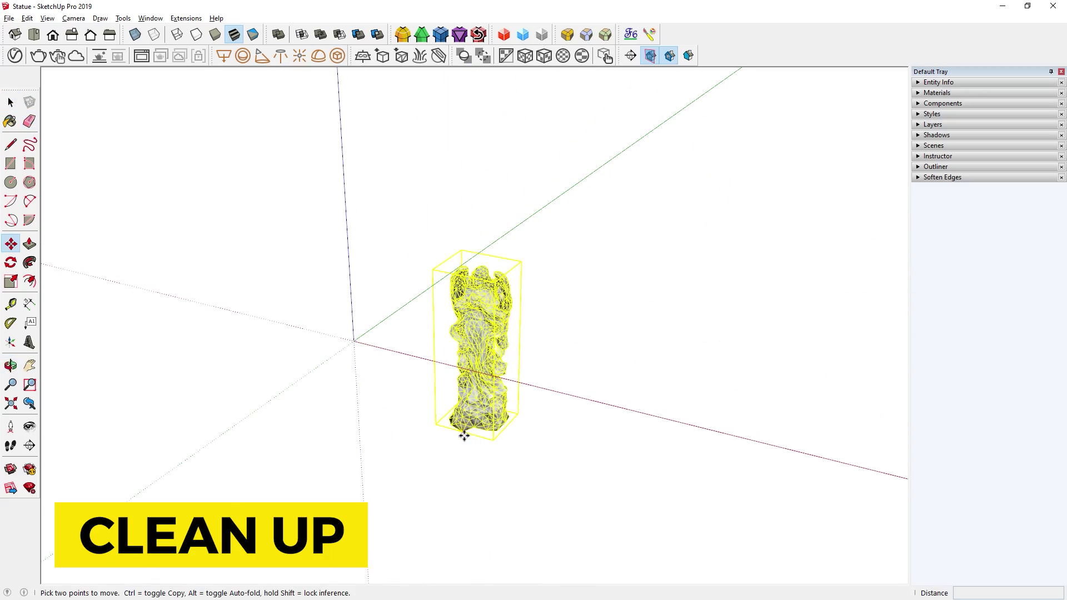
left_click(464, 435)
left_click(354, 341)
middle_click_drag(382, 349, 576, 315)
left_click(488, 376)
left_click(489, 406)
key("space")
left_click(576, 315)
scroll(578, 317, "up", 2)
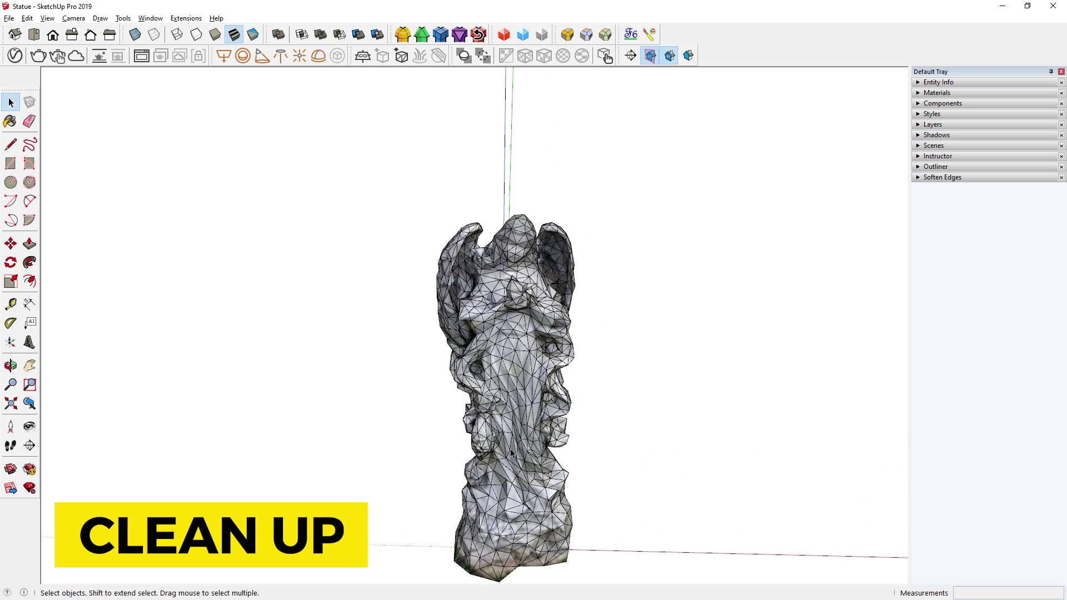
Soften the statue group's edges with Soften coplanar enabled and the angle between normals raised to about 91.4 degrees.
right_click(499, 303)
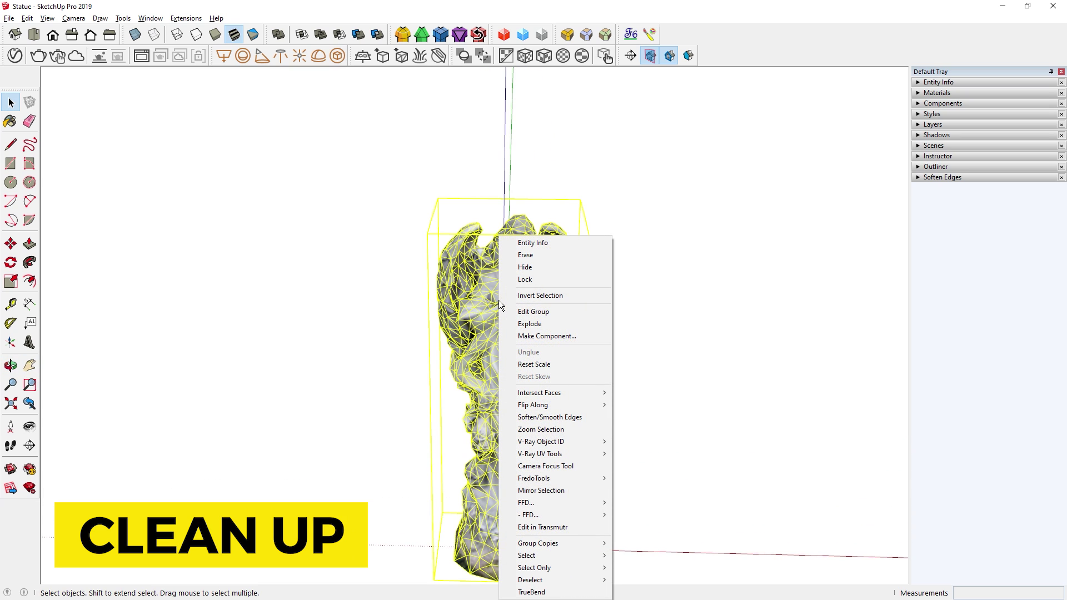
left_click(577, 420)
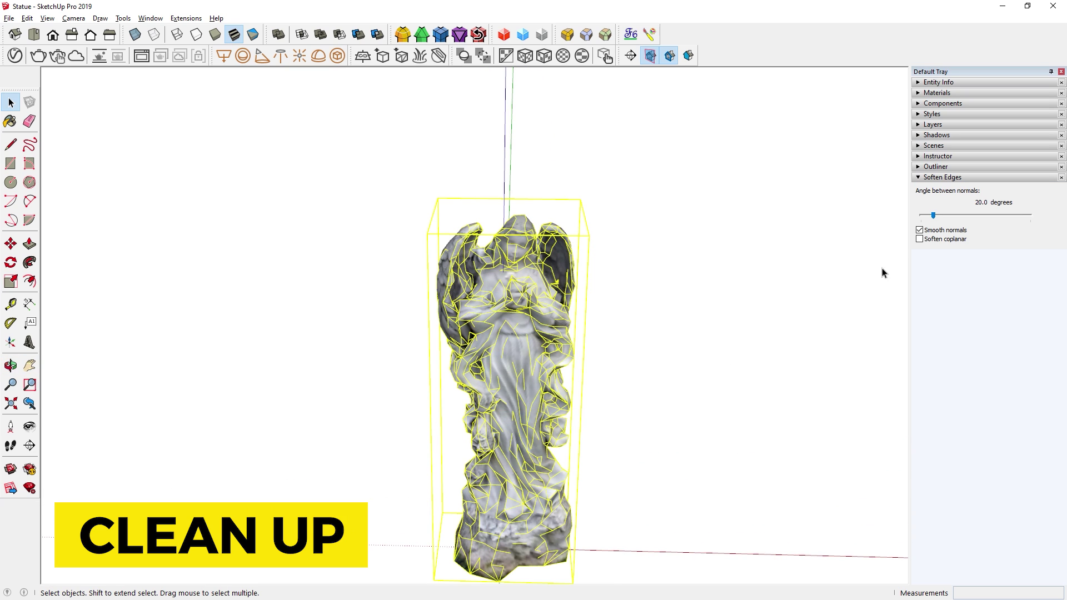
left_click(937, 240)
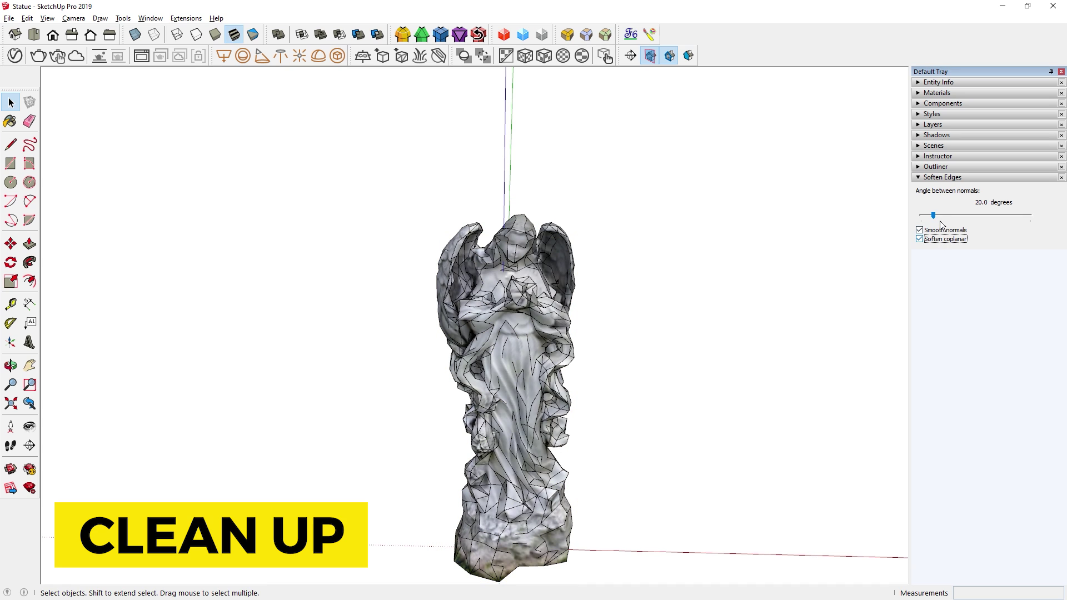
left_click_drag(934, 216, 962, 221)
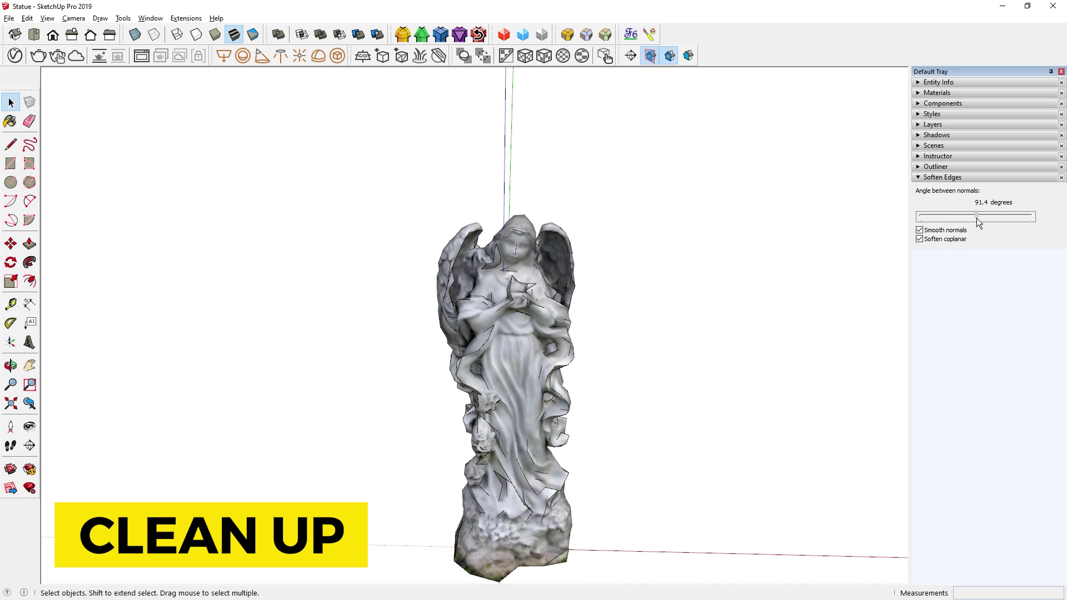
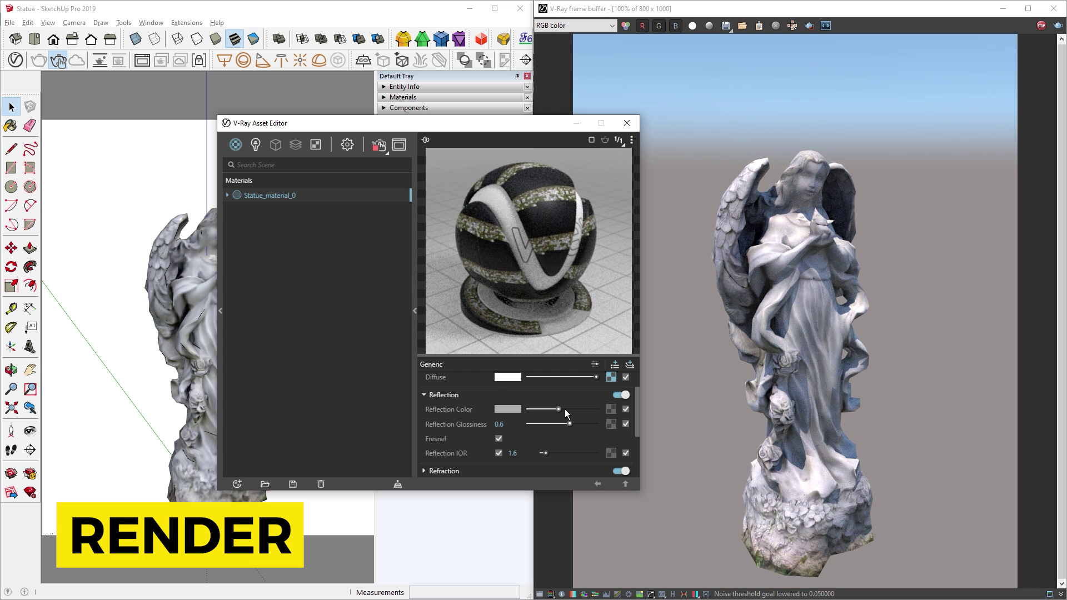
Finish the grey reflection color of Statue_material_0, add a Bump attribute to the material and show its settings.
left_click(565, 409)
left_click(436, 396)
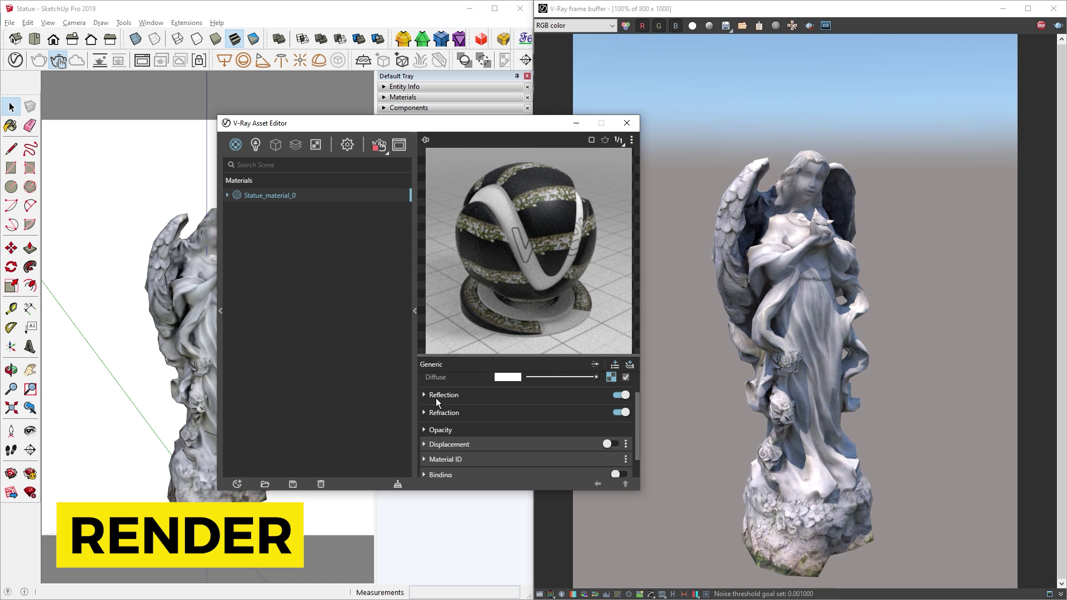
left_click_drag(600, 490, 599, 572)
left_click(615, 366)
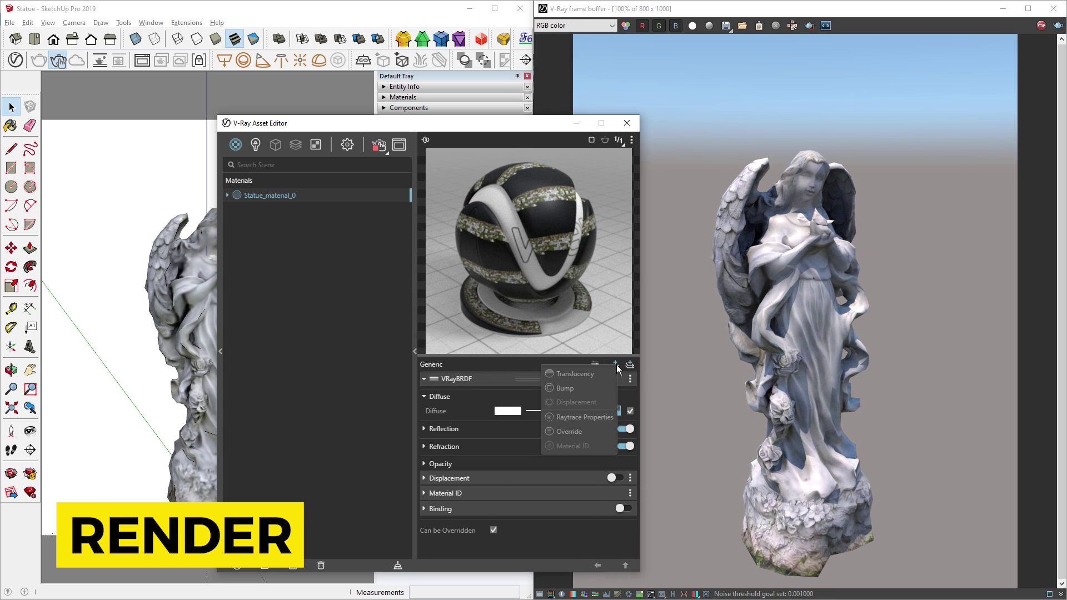
left_click(591, 389)
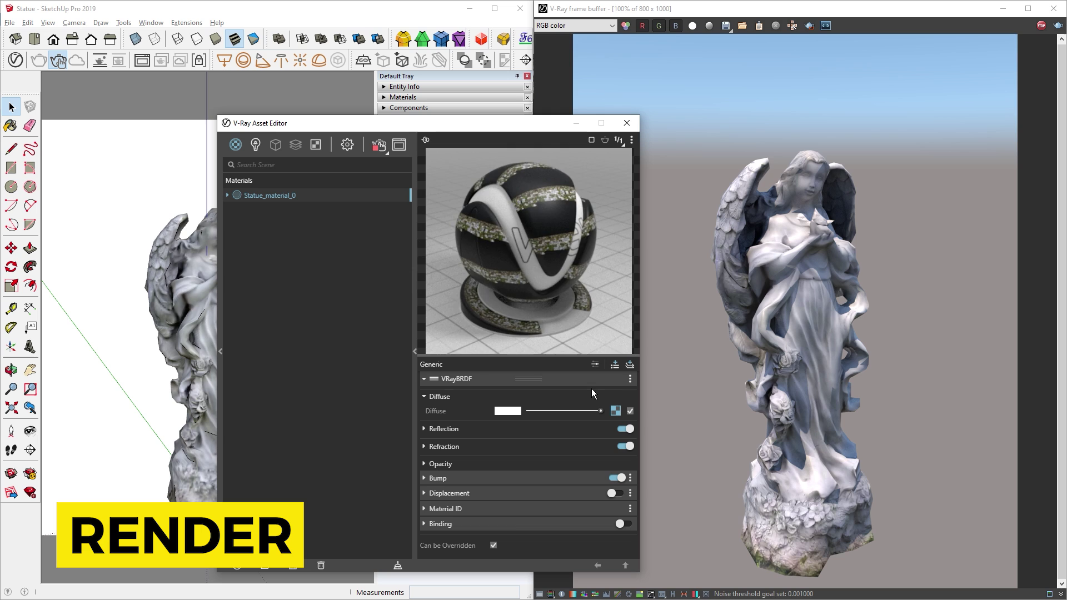
left_click(585, 478)
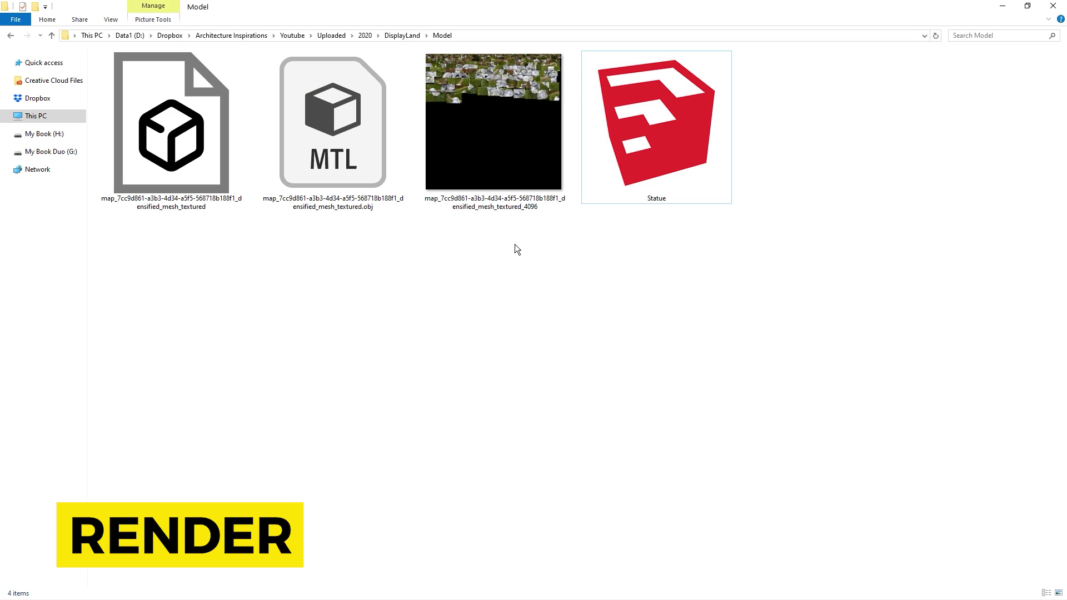
Open the 4096 texture image from the Model folder in Photoshop and add a Black & White adjustment layer.
left_click(516, 97)
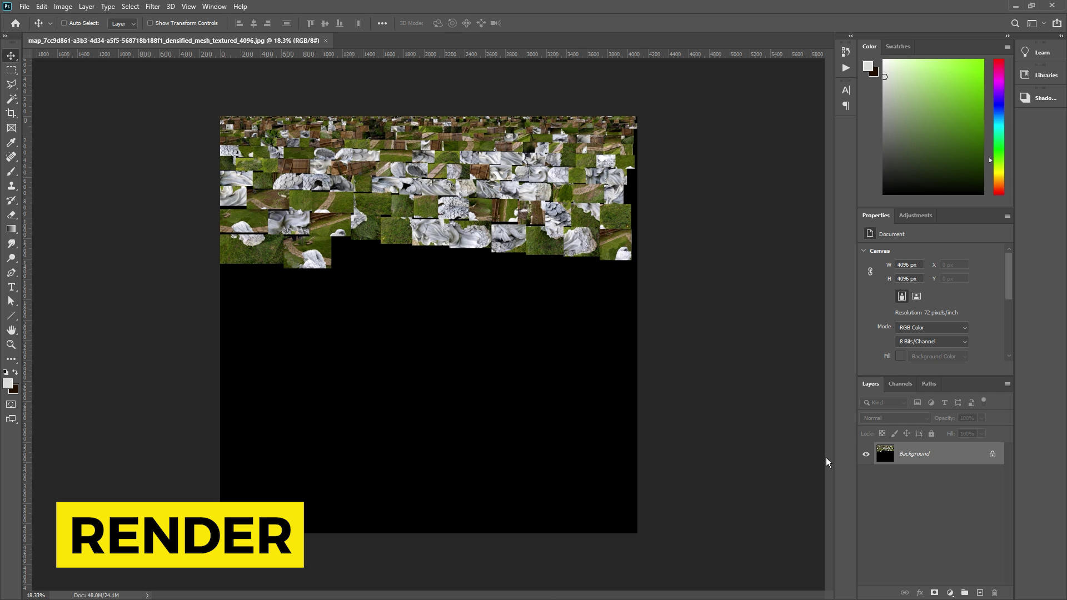
left_click(951, 593)
left_click(968, 505)
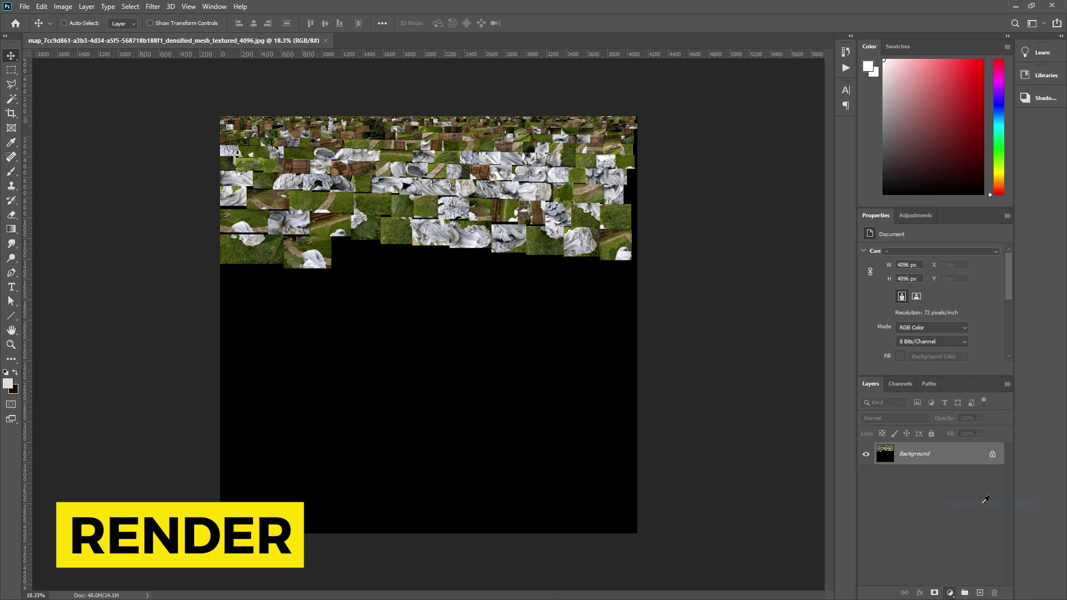
Add a Levels adjustment layer above the Black & White layer and brighten its midtones to 2.29.
left_click(951, 593)
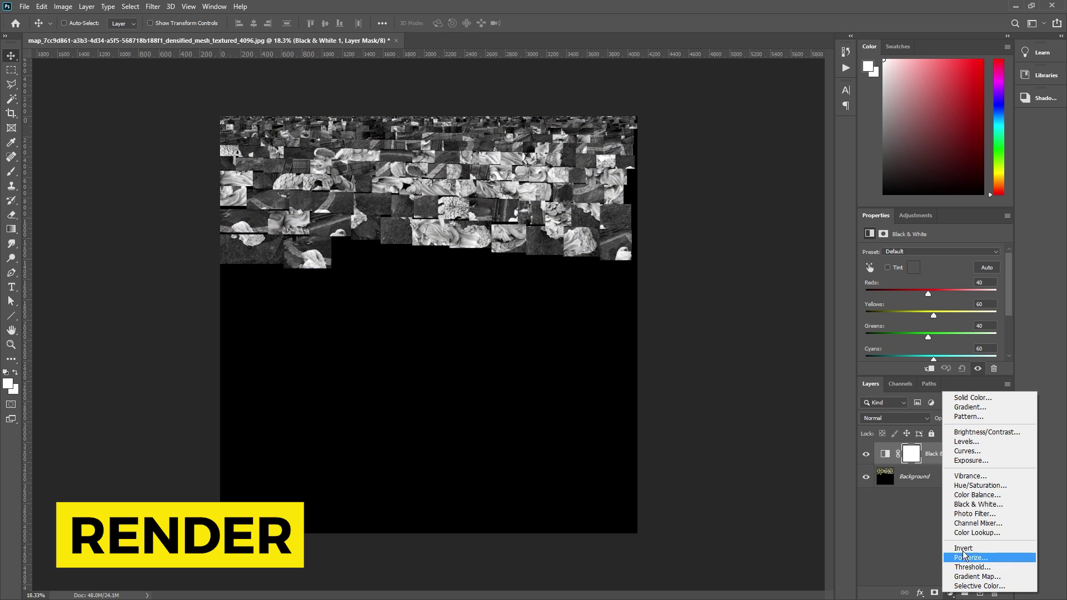
left_click(975, 441)
scroll(428, 179, "up", 12, "alt")
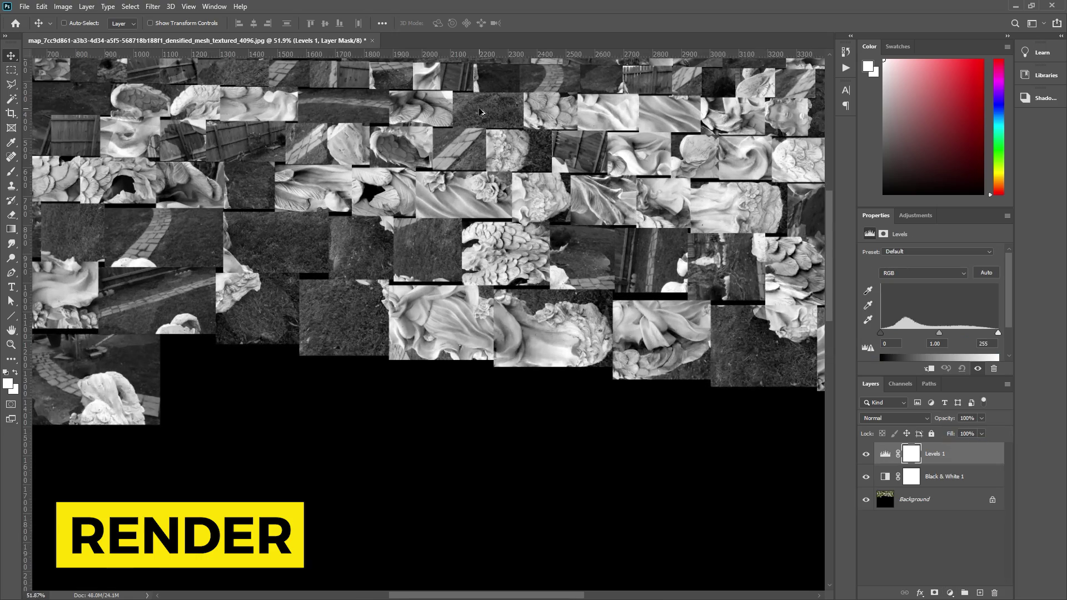
left_click_drag(938, 332, 905, 328)
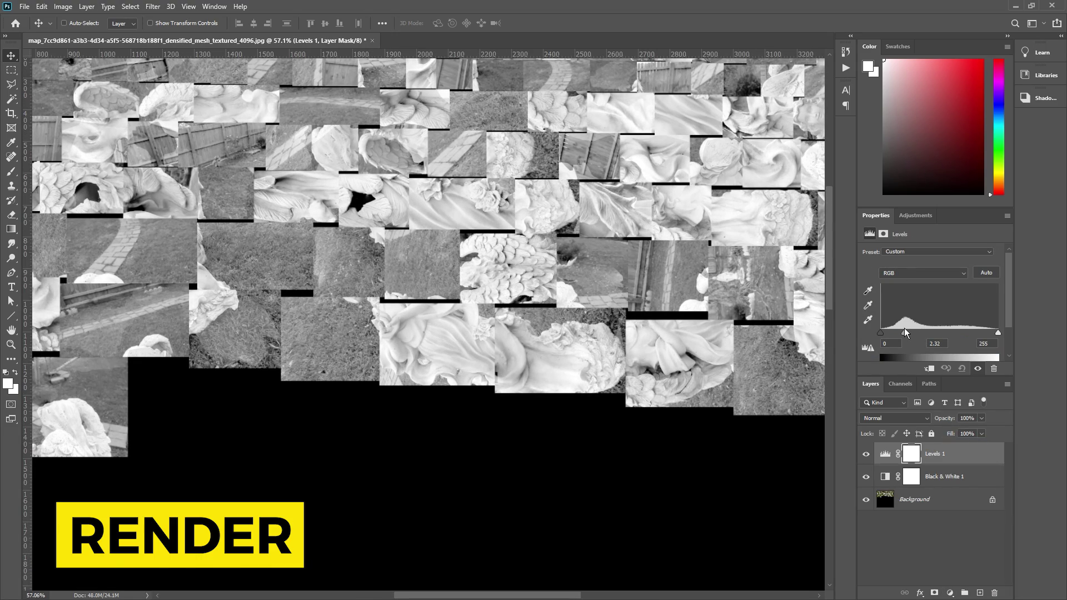
scroll(633, 366, "down", 5, "alt")
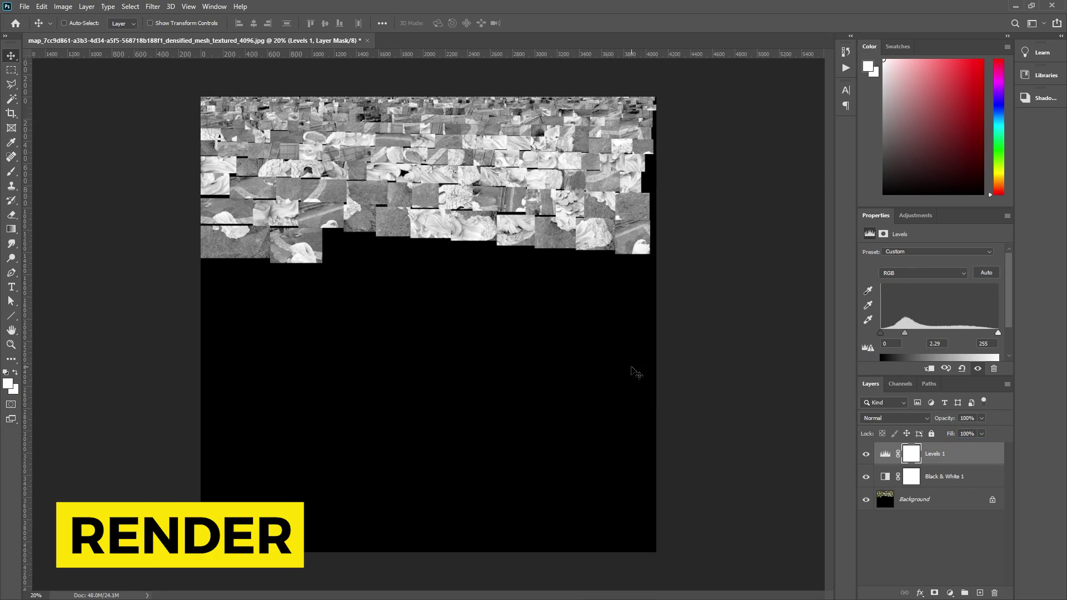
Save the greyscale texture as a JPEG in the Model folder, with BUMP added to the file name.
left_click(24, 6)
left_click(45, 141)
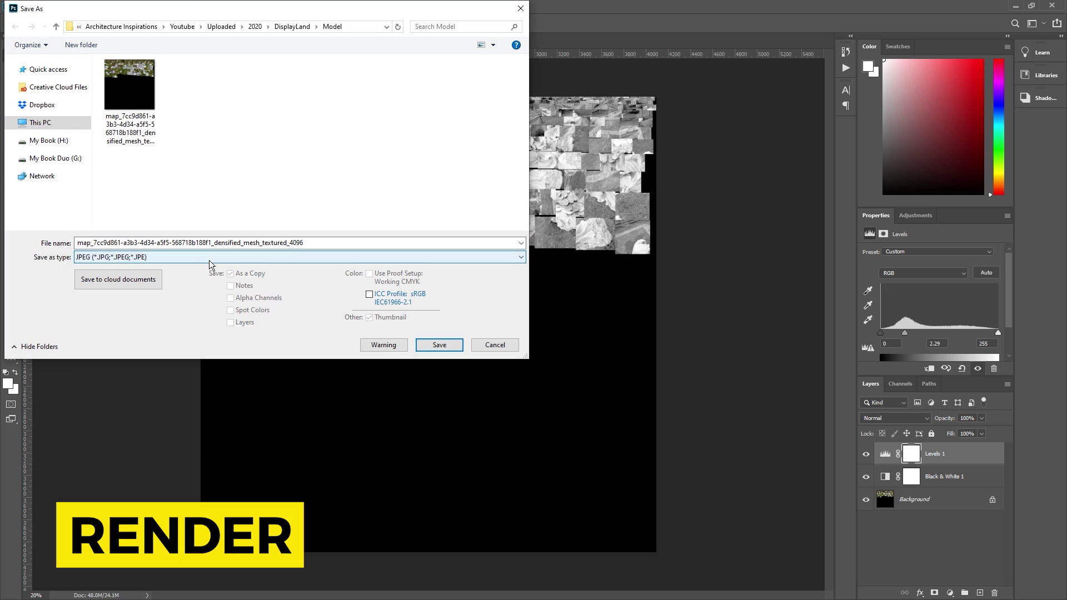
key("Return")
key("Return")
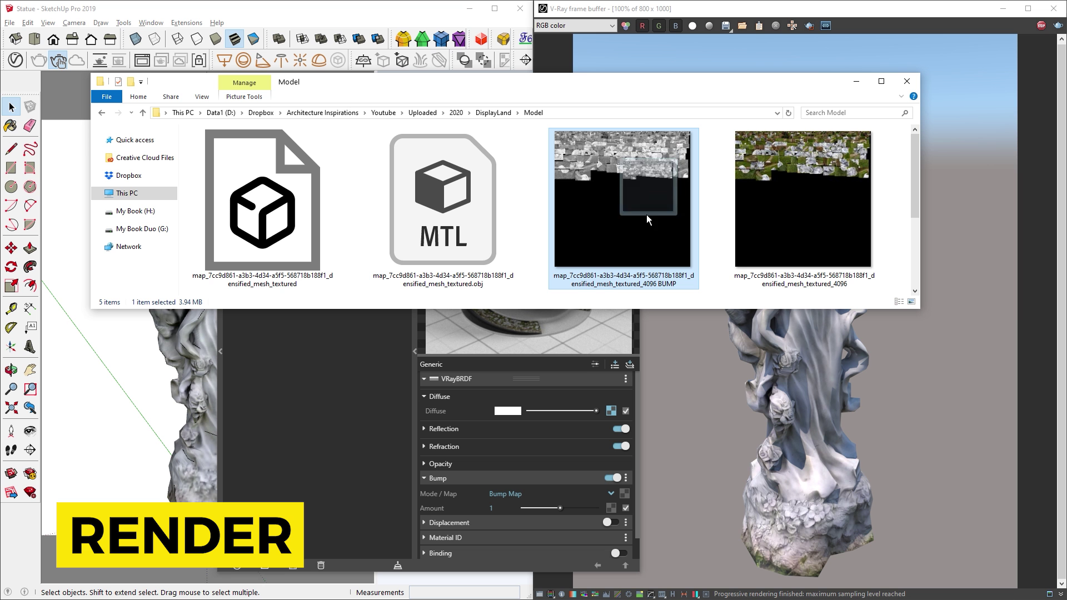
Back in SketchUp, load the 4096 BUMP image from the Model folder as the statue material's bump map.
left_click_drag(646, 217, 599, 414)
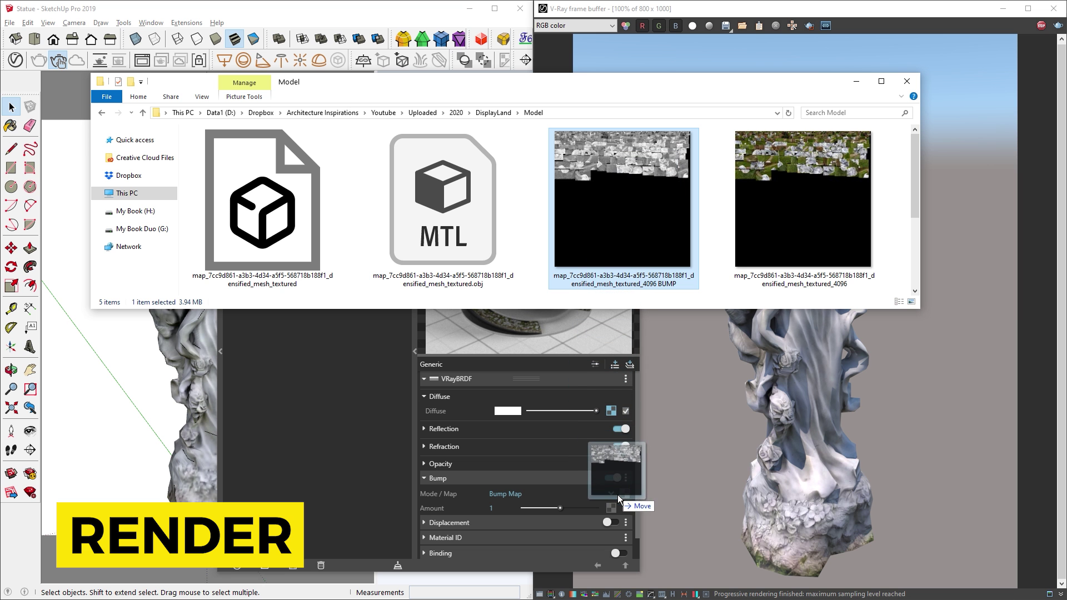
left_click_drag(618, 495, 625, 494)
left_click(843, 174)
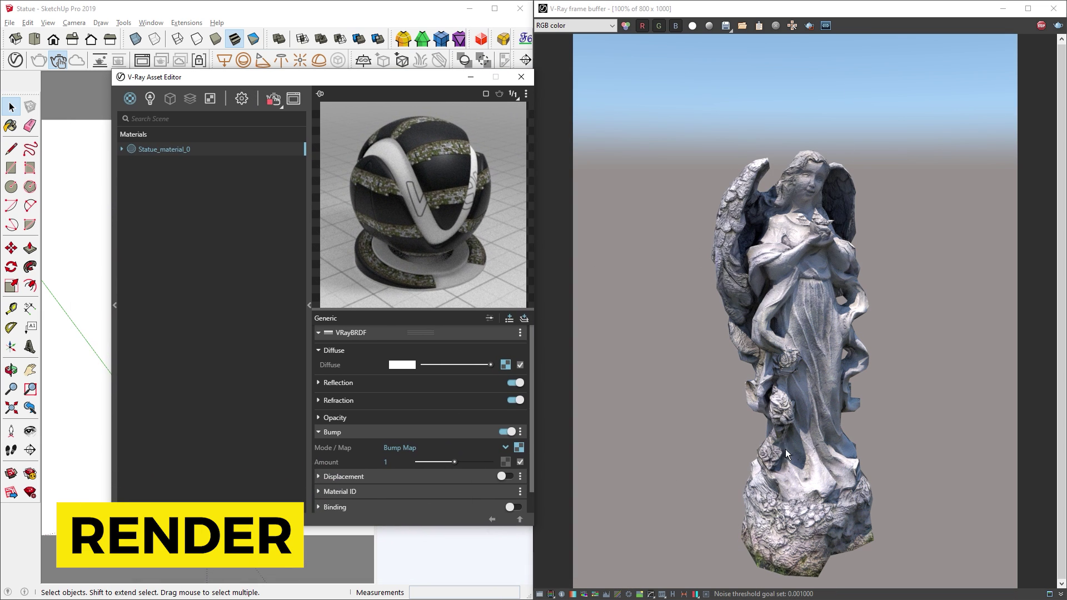
Disable the statue material's diffuse texture and inspect the bump effect in the render from another angle.
left_click(520, 365)
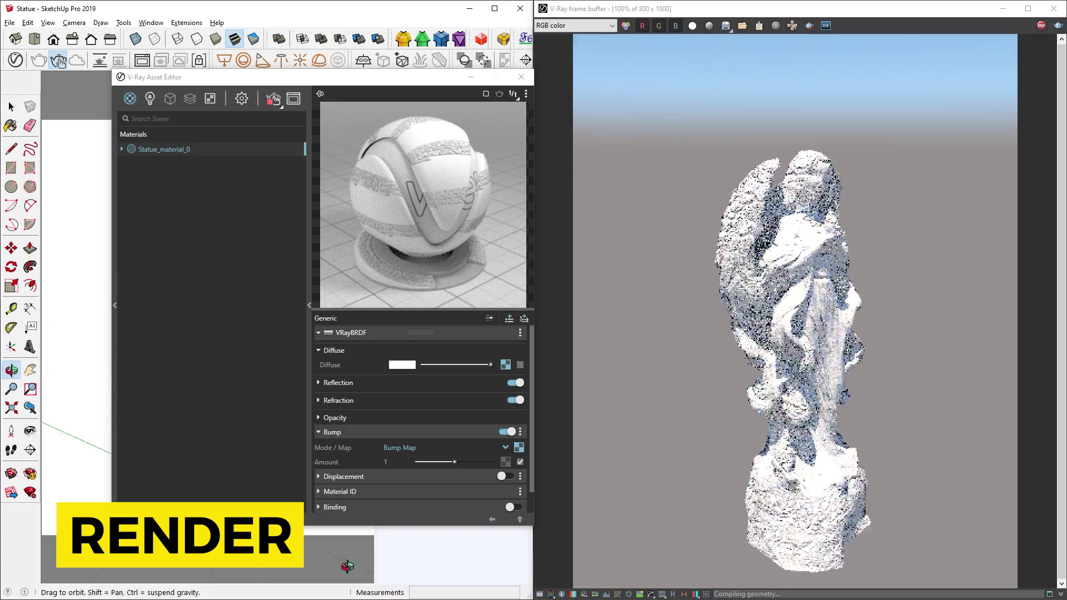
middle_click_drag(352, 561, 515, 571)
key("space")
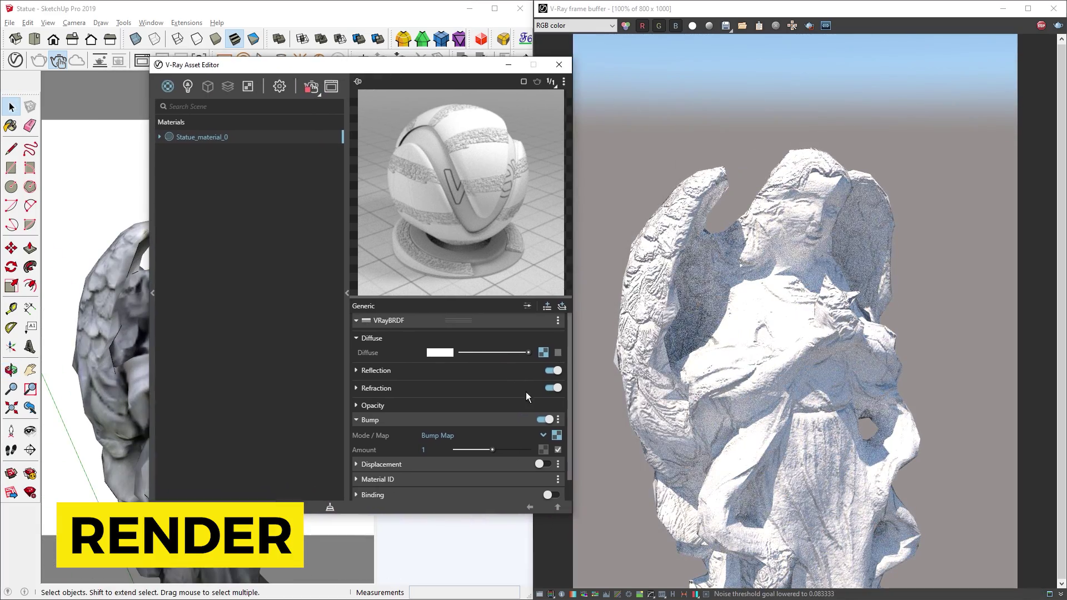
Set the statue material's bump map amount to 0.2.
type("-")
key("Return")
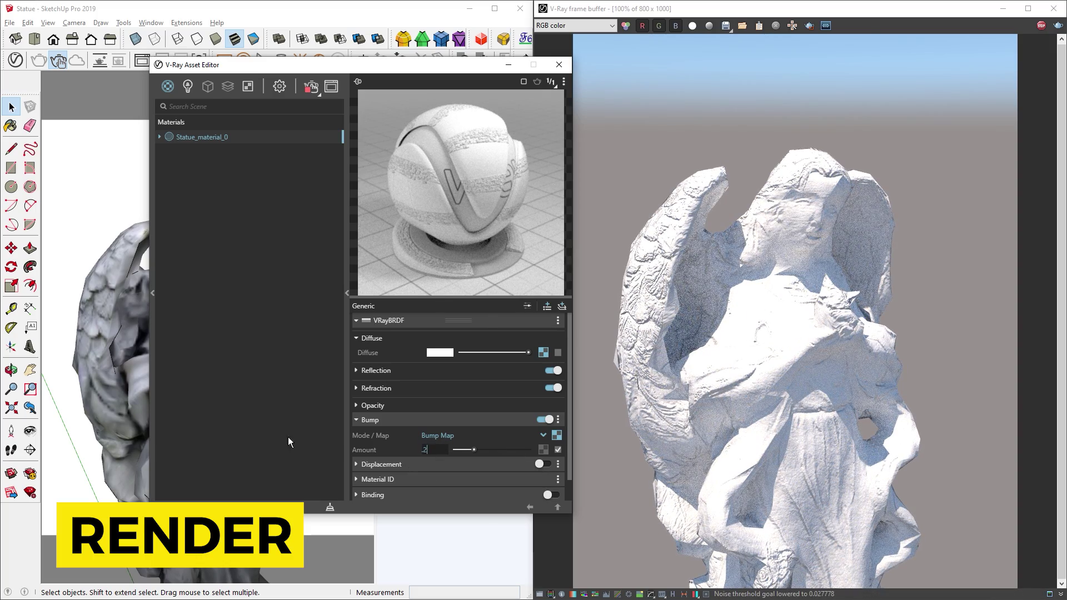
type(".2")
key("Return")
Compare the statue's side render with bump off and on, re-enable the diffuse texture, and close the V-Ray Asset Editor.
left_click(543, 419)
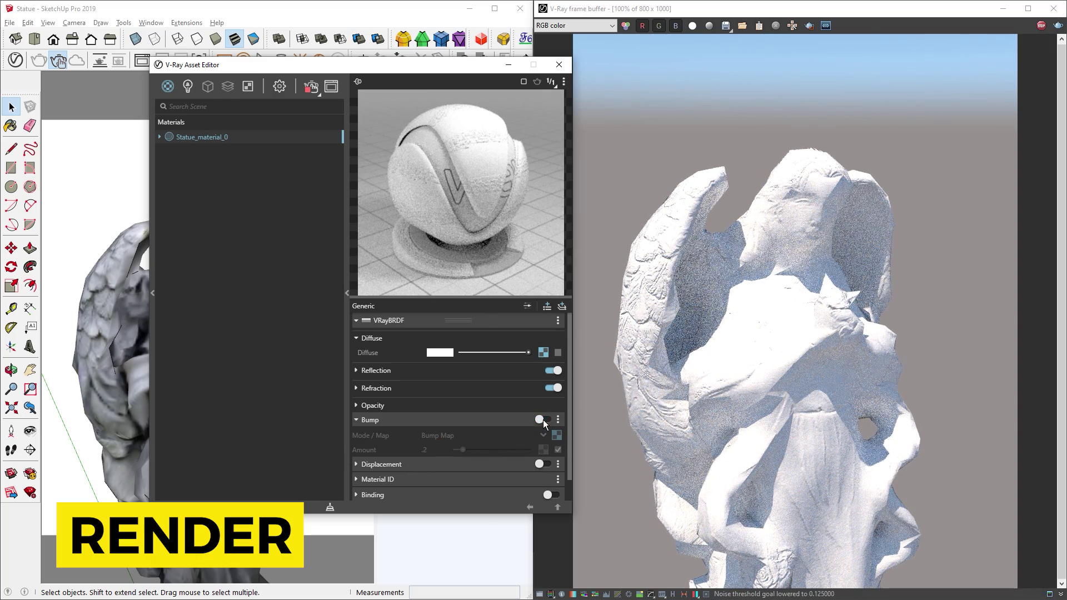
mouse_move(316, 548)
middle_mouse_down()
mouse_move(343, 557)
mouse_move(514, 539)
middle_mouse_up()
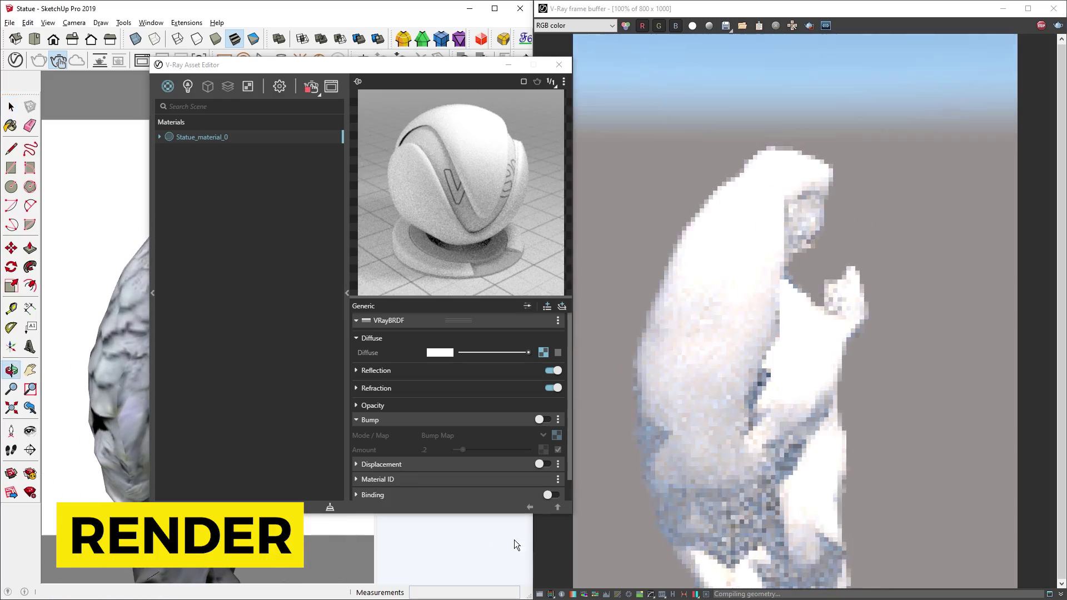
left_click(545, 419)
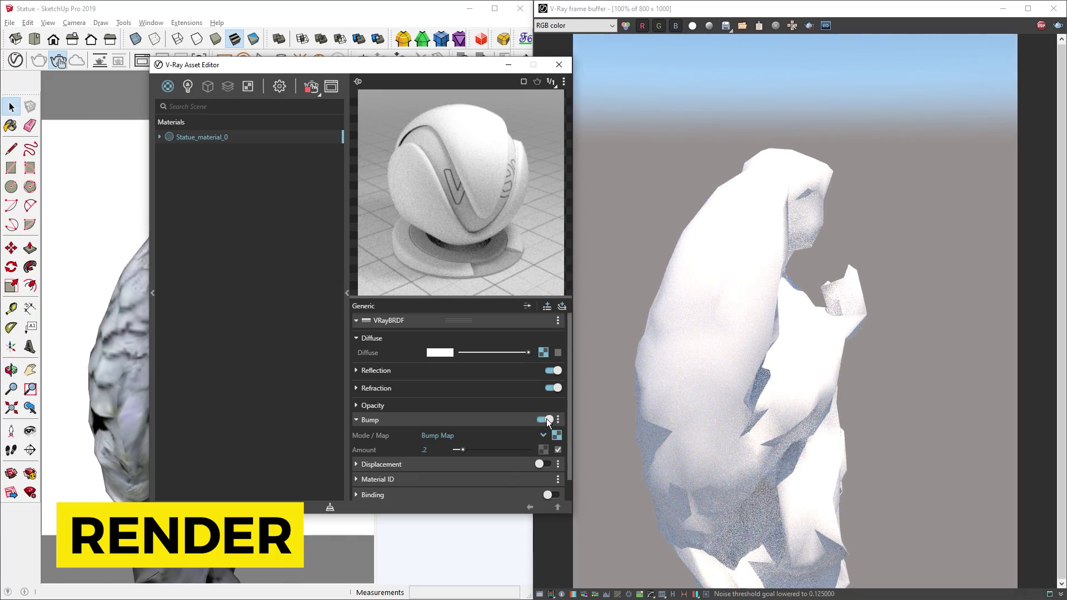
left_click(557, 354)
left_click(559, 65)
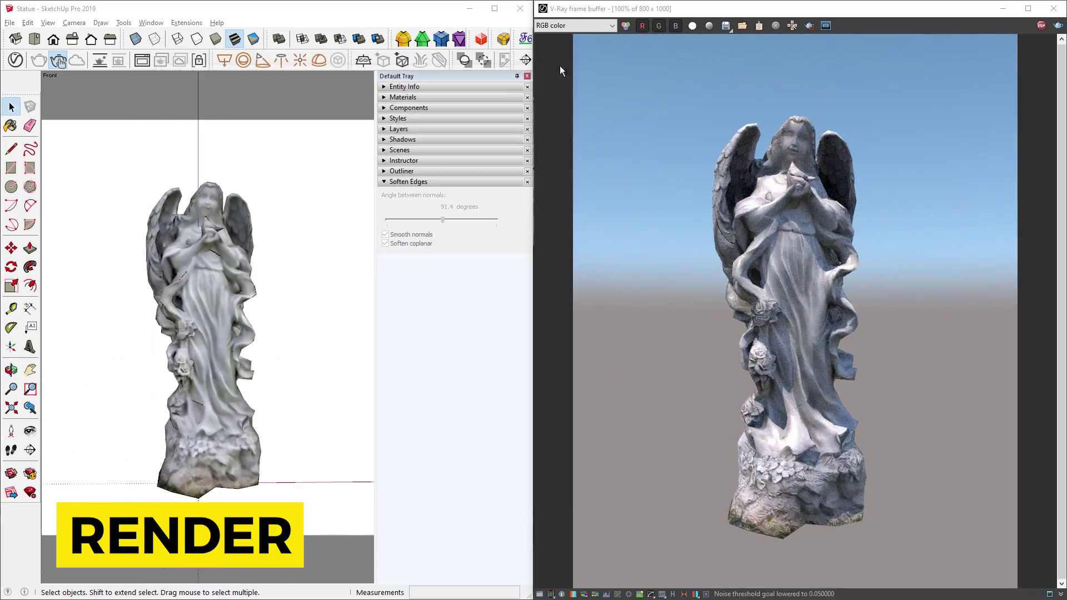
Shift the sun slightly in the Shadows settings to relight the statue in the V-Ray render.
left_click(423, 183)
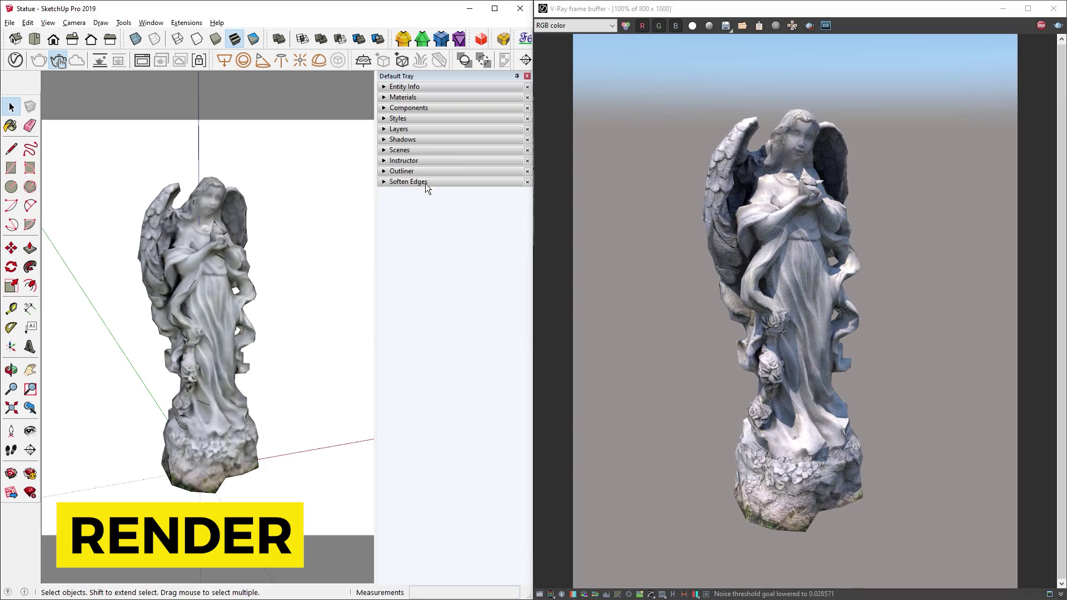
left_click(422, 140)
left_click_drag(452, 166, 456, 166)
mouse_move(317, 432)
middle_mouse_down()
mouse_move(335, 431)
mouse_move(295, 427)
middle_mouse_up()
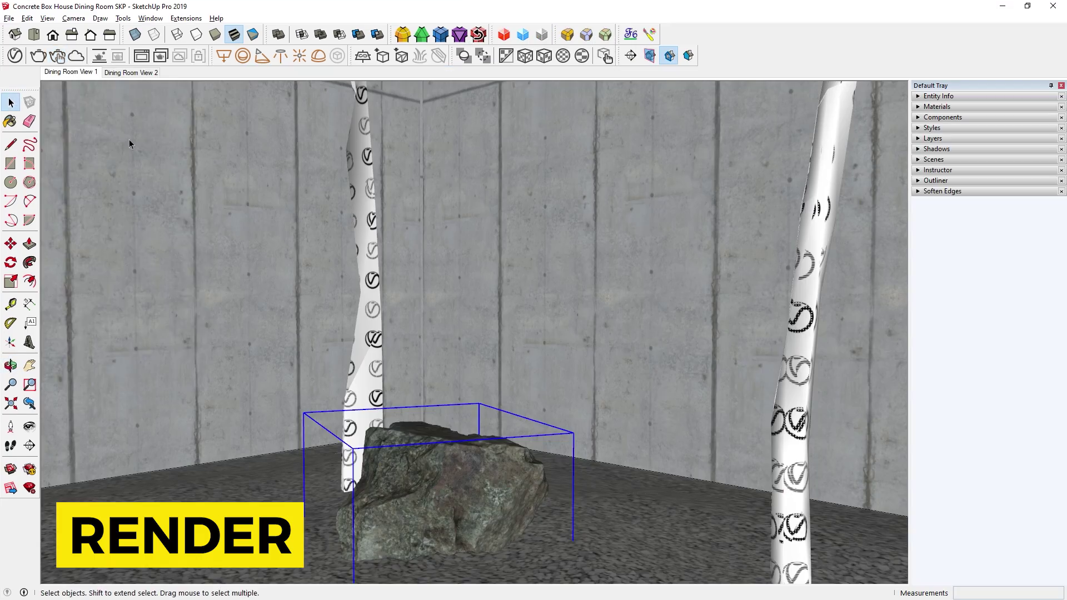
Import the statue model into the Concrete Box House Dining Room scene and place it on the rock.
left_click(9, 18)
left_click(46, 186)
double_click(556, 345)
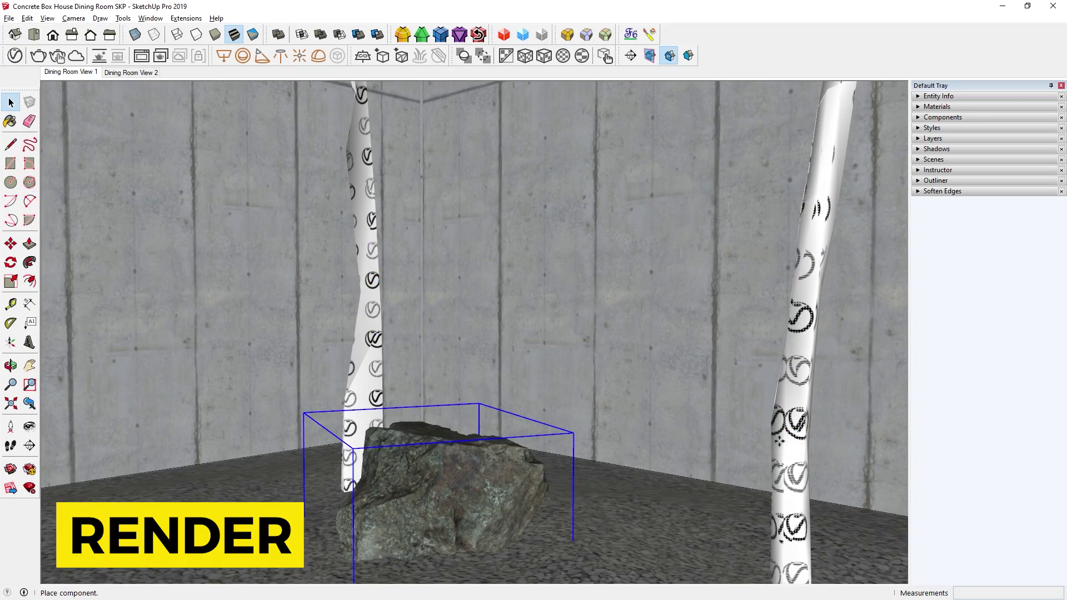
left_click(451, 436)
middle_click_drag(451, 436, 522, 483)
left_click(522, 484)
left_click(489, 453)
Adjust the statue's position on the rock with the Move tool and rotate it by about 22 degrees.
middle_click_drag(611, 311, 606, 389)
left_click(620, 204)
left_click(619, 225)
left_click(481, 156)
left_click(515, 146)
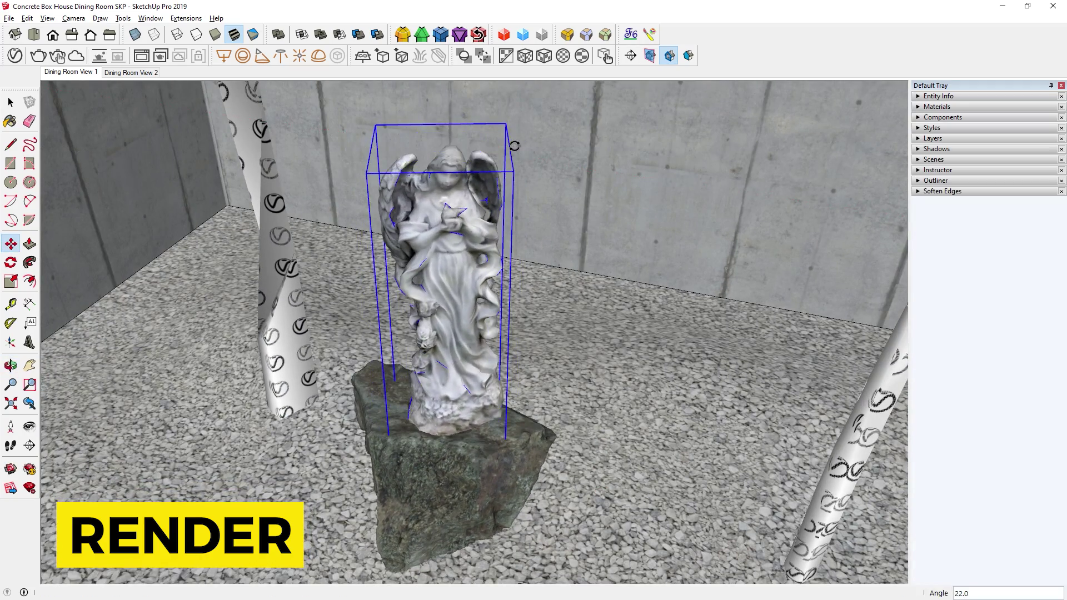
Finish positioning the statue on the rock and start an interactive V-Ray render of the scene.
left_click(606, 286)
middle_click_drag(607, 288, 582, 153)
left_click(582, 165)
key("space")
left_click(58, 56)
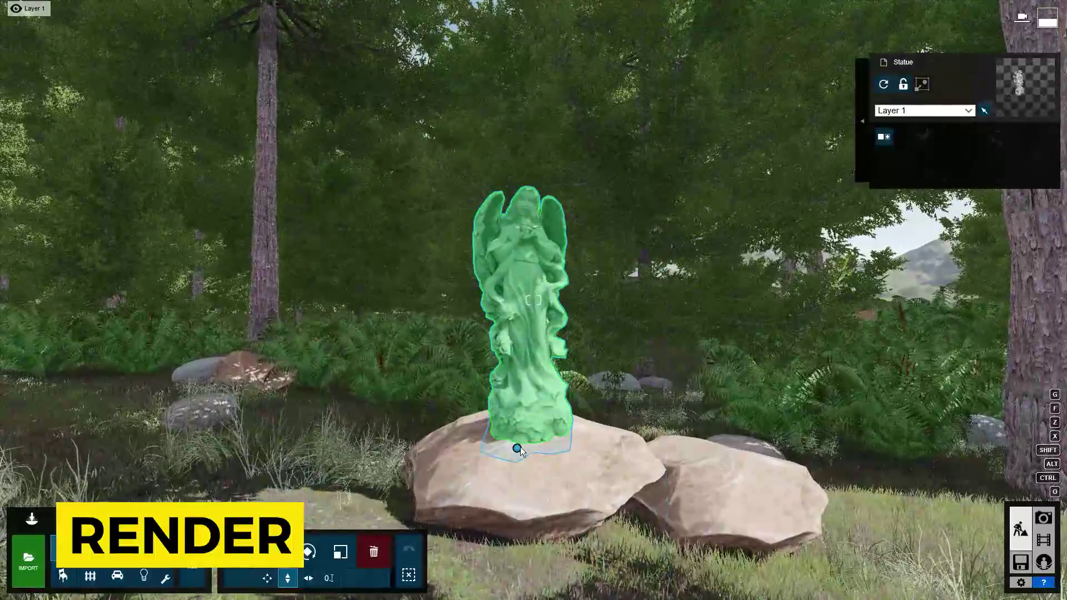
In Lumion, raise the imported statue so its base rests on the boulder, and switch to Photo mode.
left_click(521, 447)
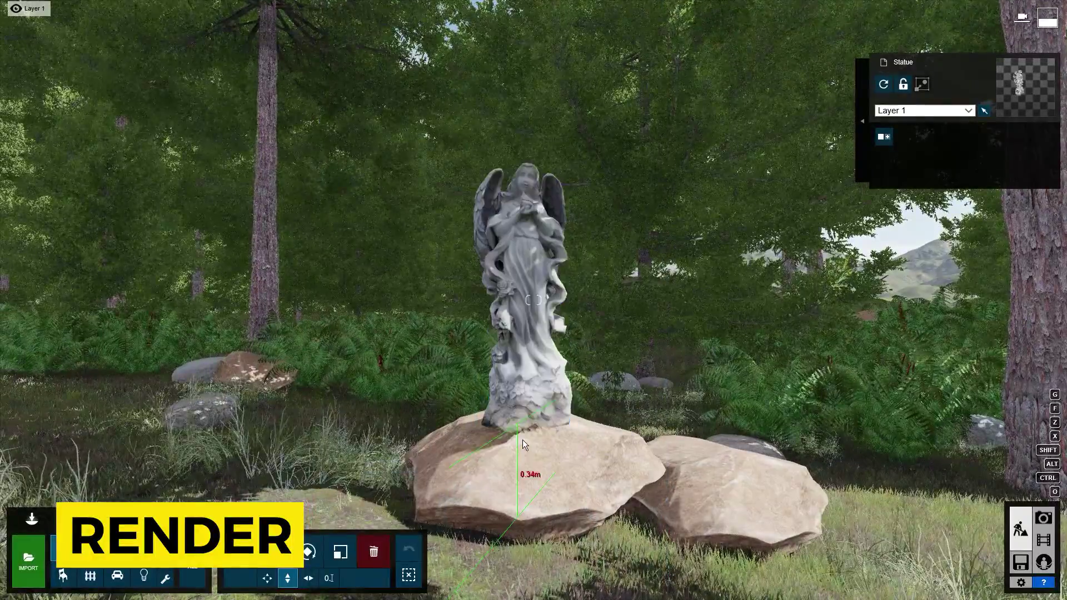
left_click(1043, 518)
left_click(51, 489)
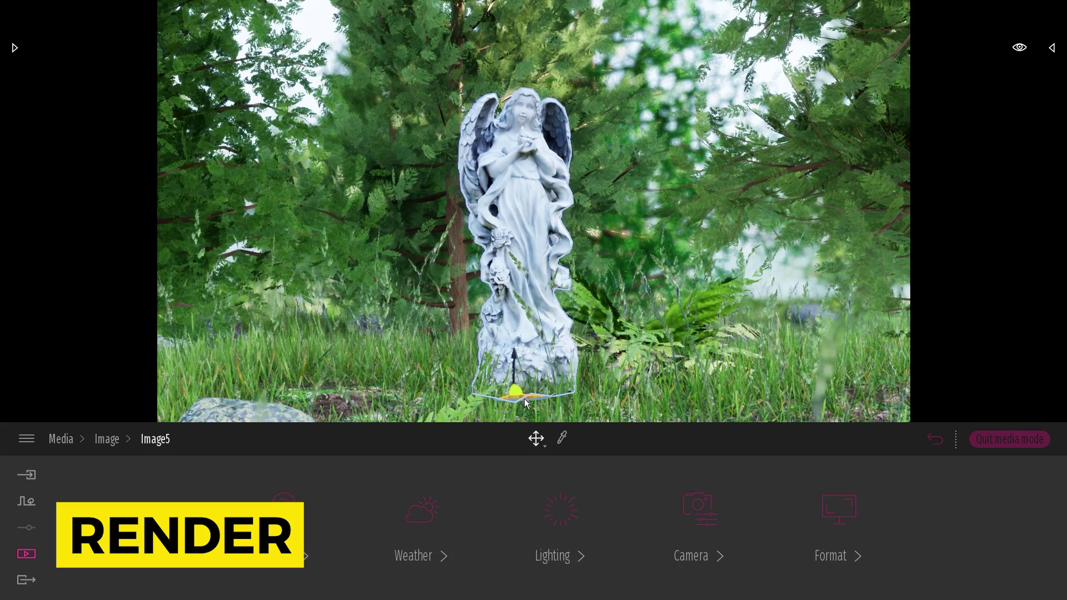
In Twinmotion, shift the statue slightly sideways across the grass within Image5.
mouse_move(513, 399)
left_mouse_down()
mouse_move(451, 396)
mouse_move(512, 398)
left_mouse_up()
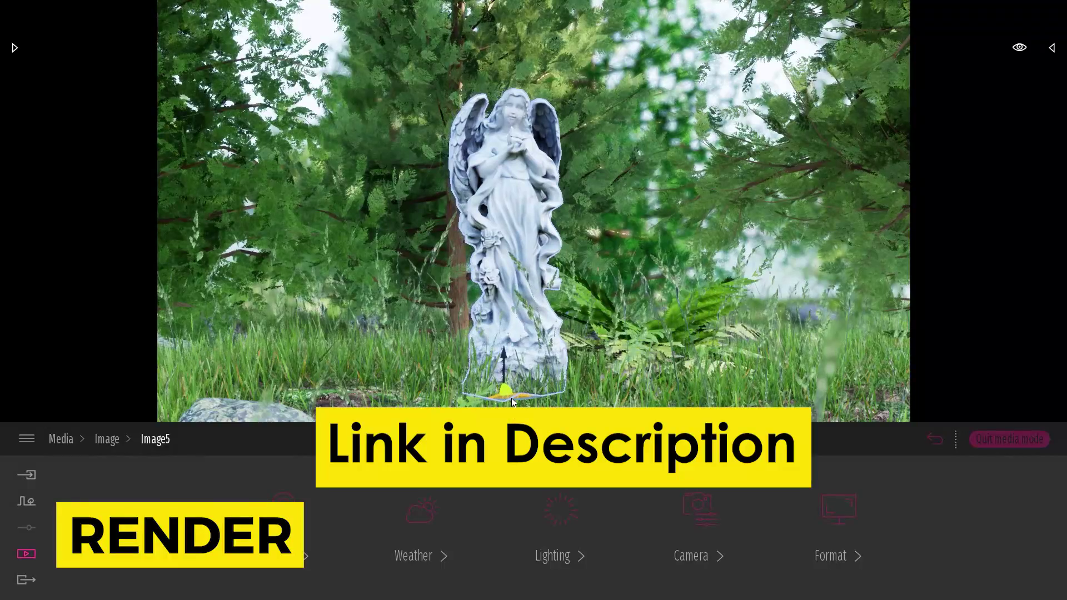